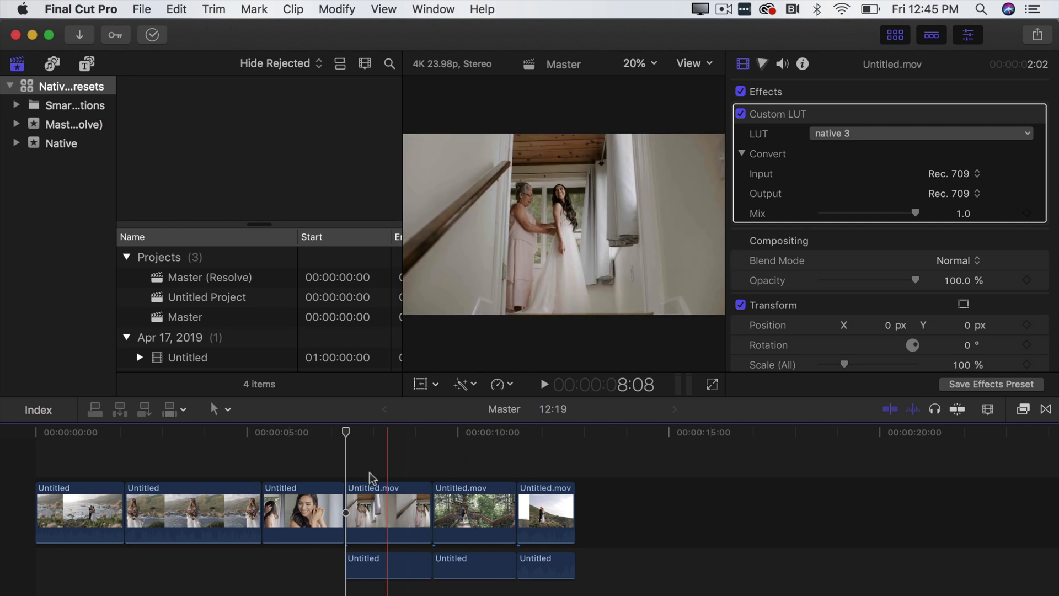
# Start a new project named 'Vertical Video'
pyautogui.click(121, 457)
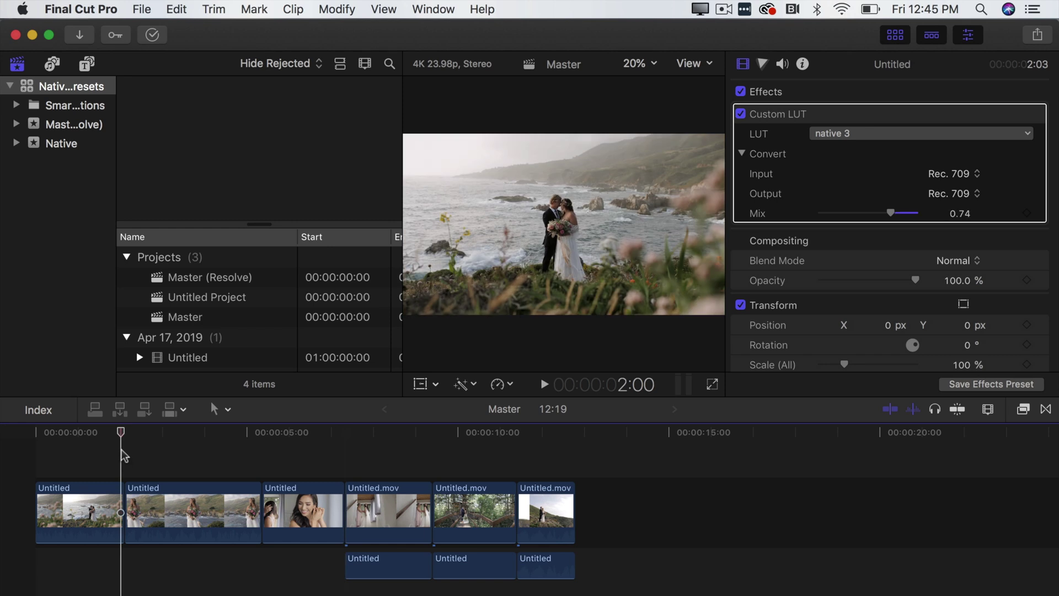
pyautogui.click(138, 8)
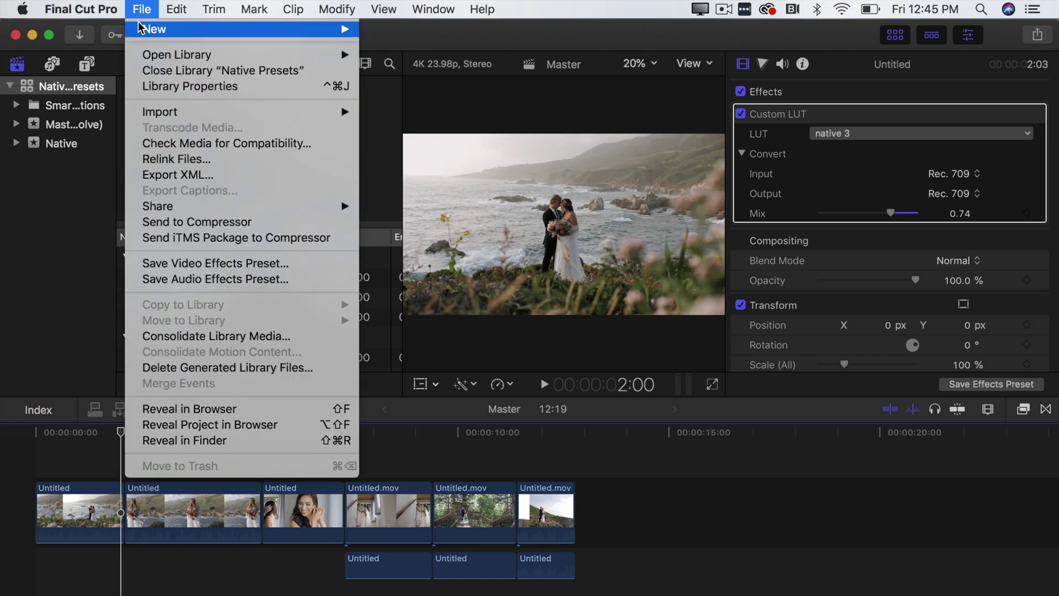
pyautogui.moveTo(140, 26)
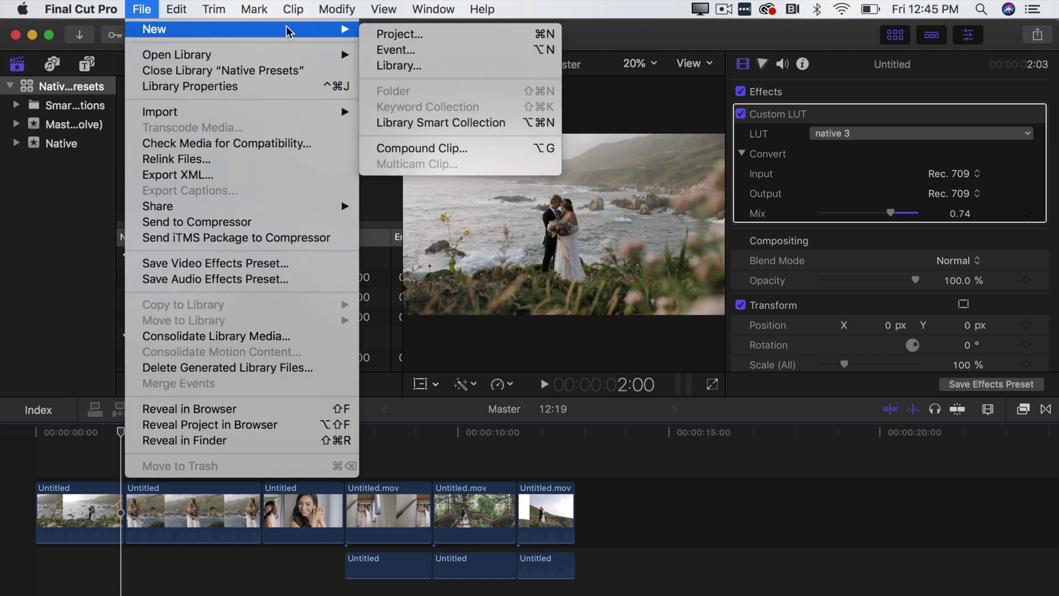
pyautogui.click(399, 34)
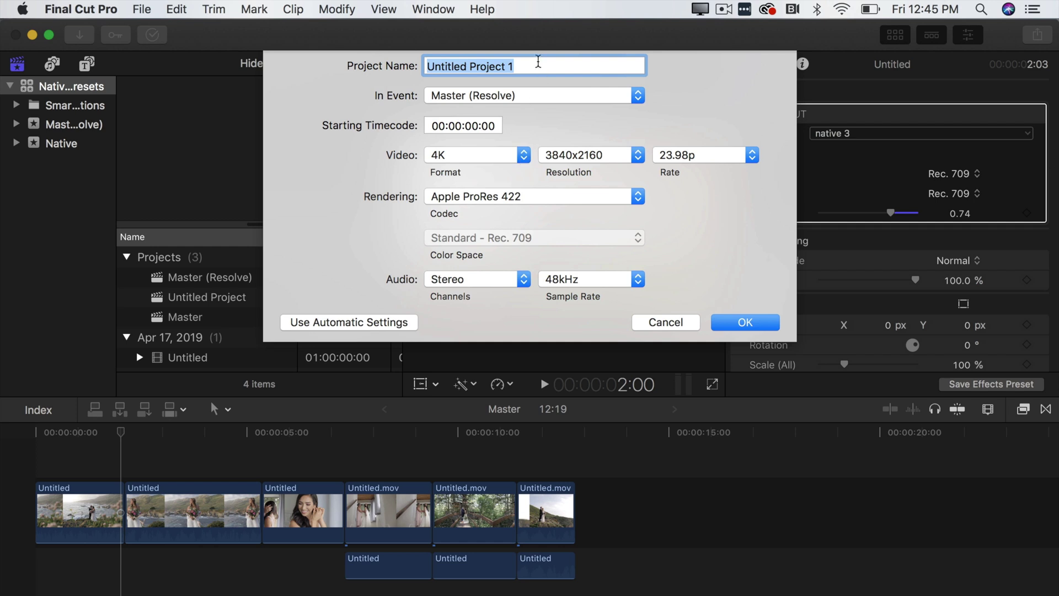
pyautogui.write('Ver')
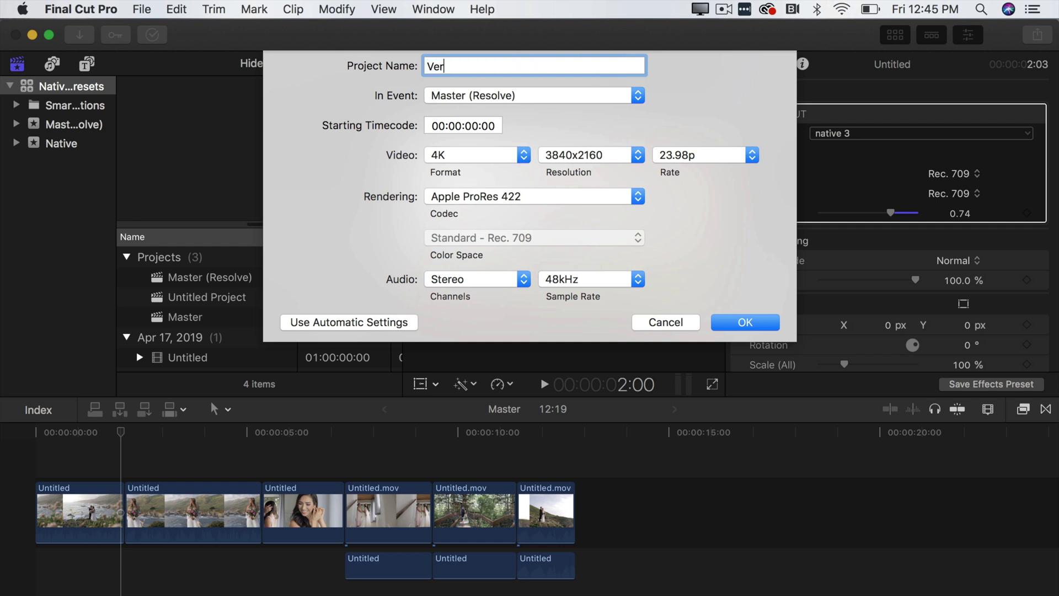
pyautogui.write('tical Video')
# Give the project a custom 1080 x 1350 format and create it
pyautogui.click(500, 155)
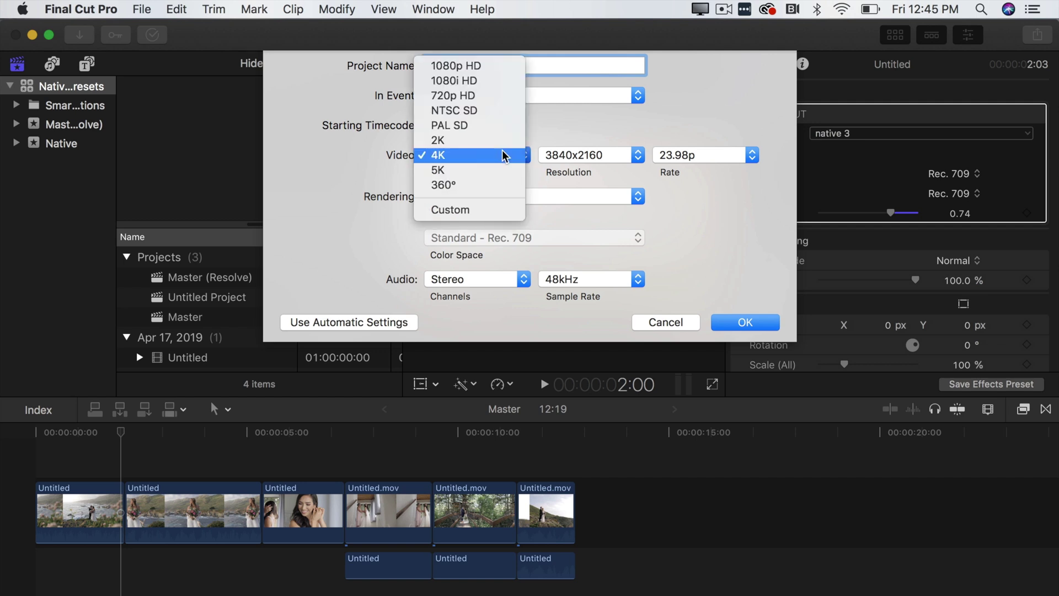
pyautogui.click(488, 209)
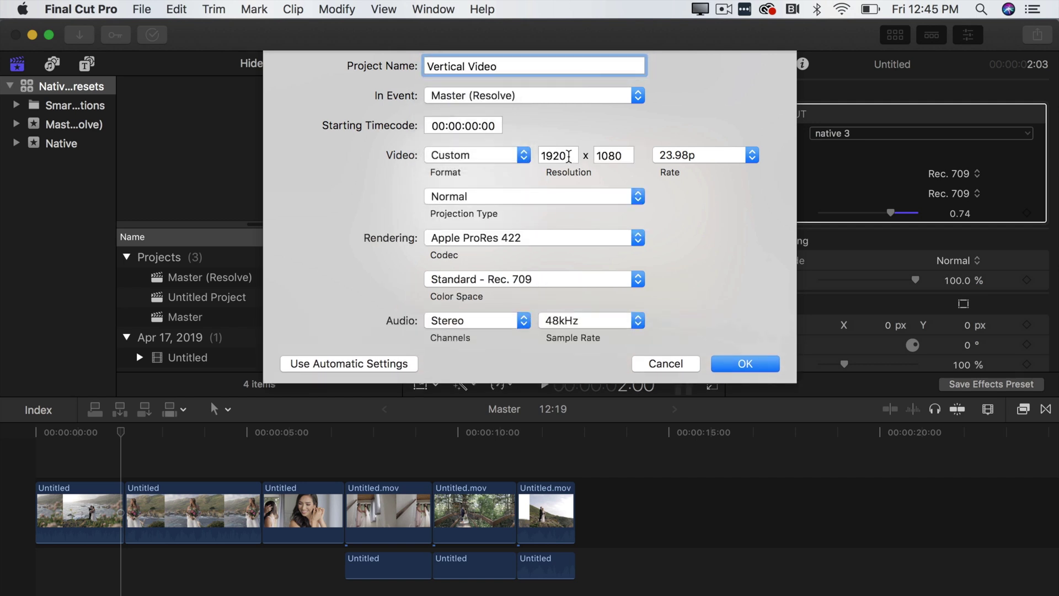
pyautogui.moveTo(569, 156); pyautogui.dragTo(541, 151)
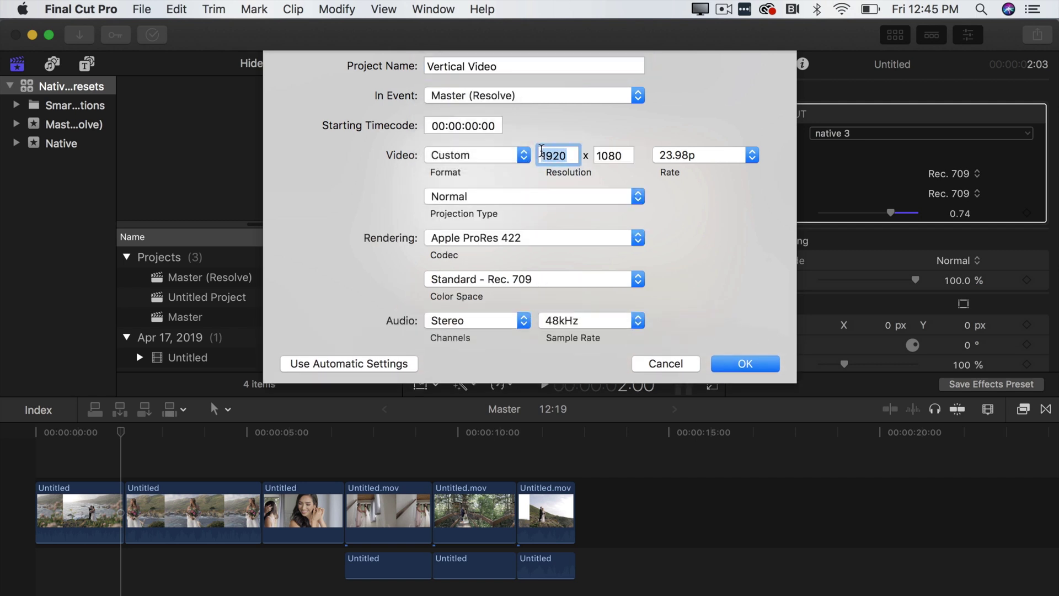
pyautogui.write('1080')
pyautogui.doubleClick(615, 155)
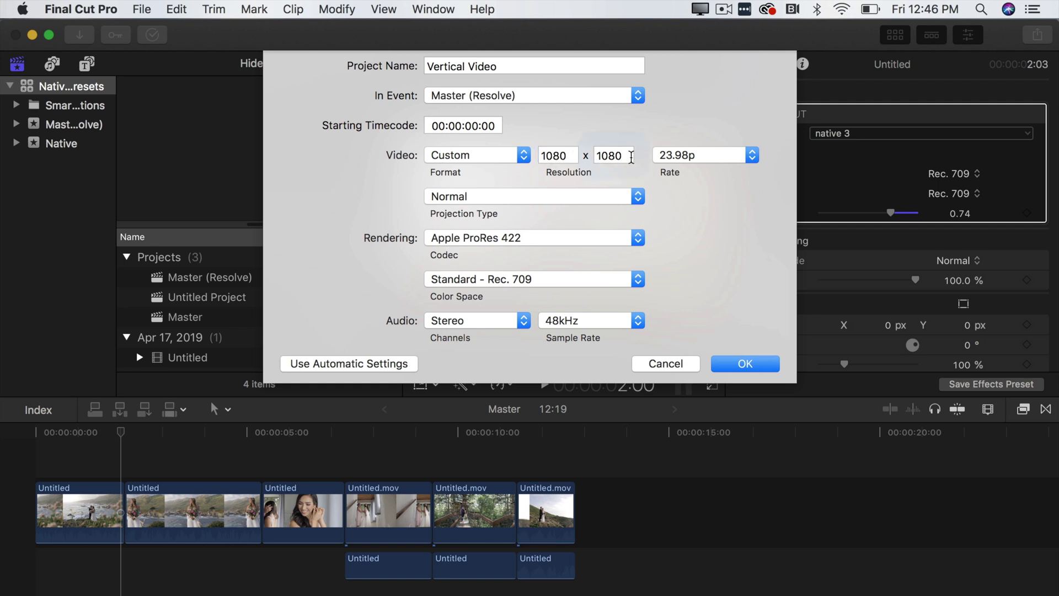
pyautogui.write('135')
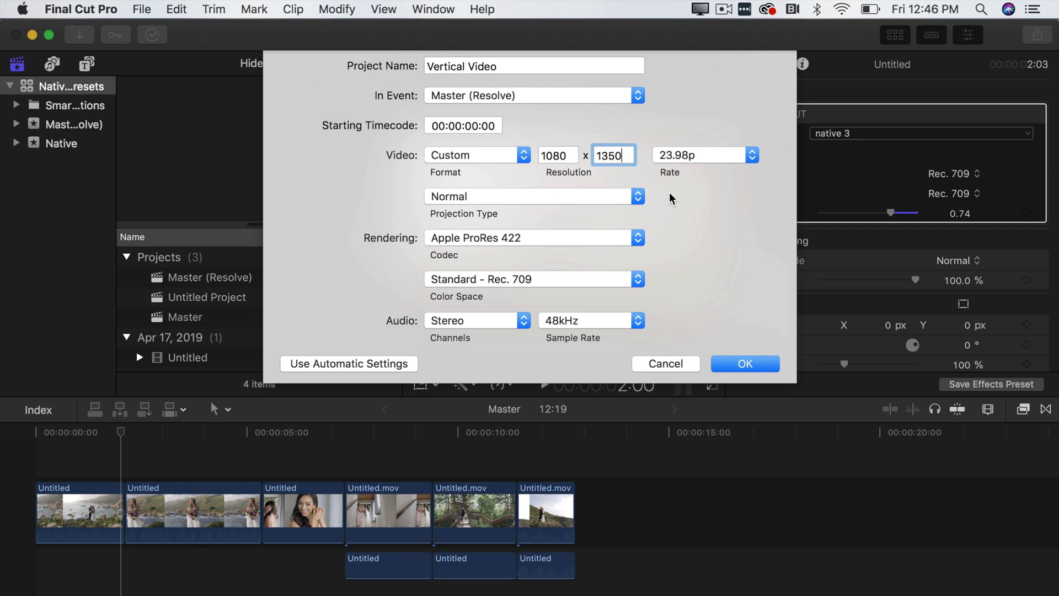
pyautogui.click(751, 364)
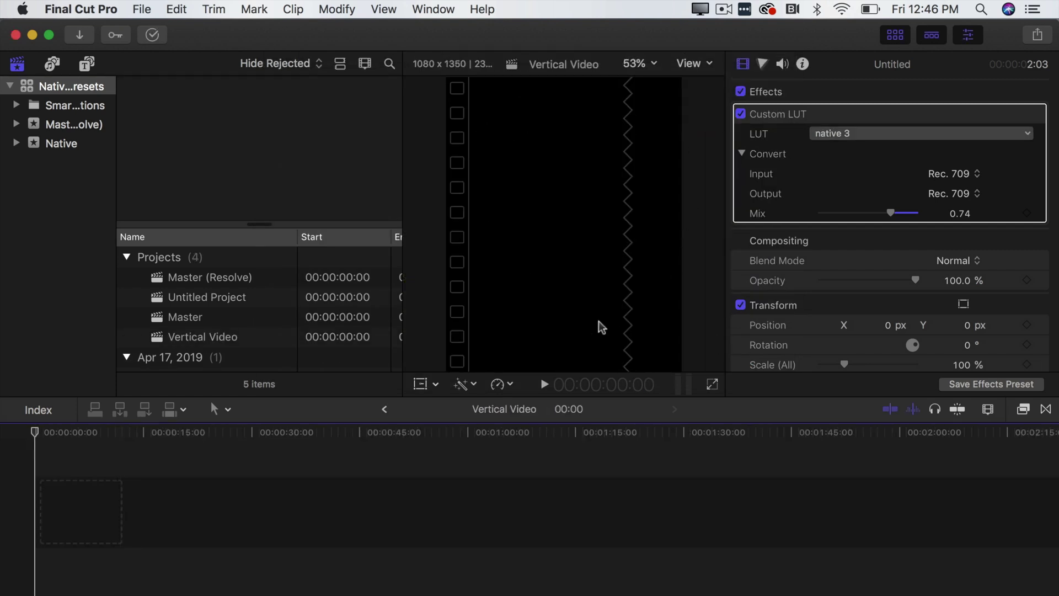
# Copy all six wedding clips from Master and paste them into the Vertical Video timeline
pyautogui.click(385, 409)
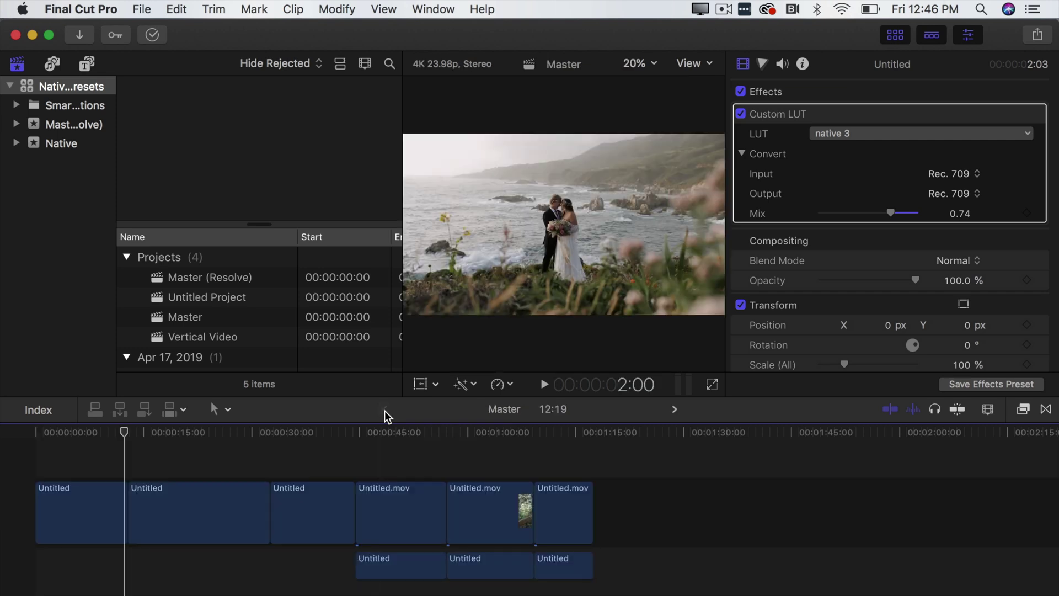
pyautogui.moveTo(616, 550); pyautogui.dragTo(100, 509)
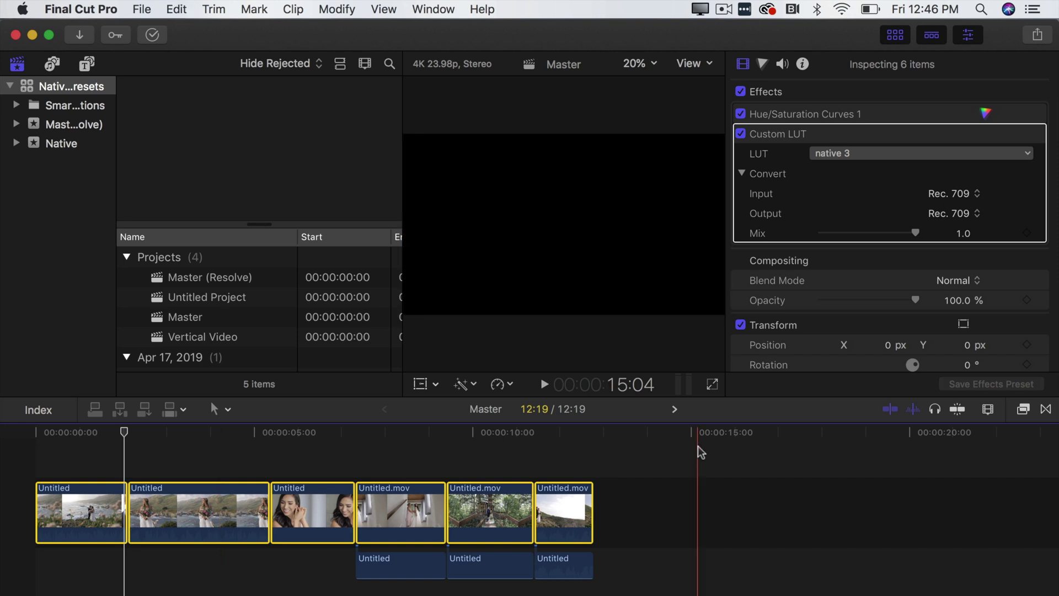
pyautogui.doubleClick(221, 337)
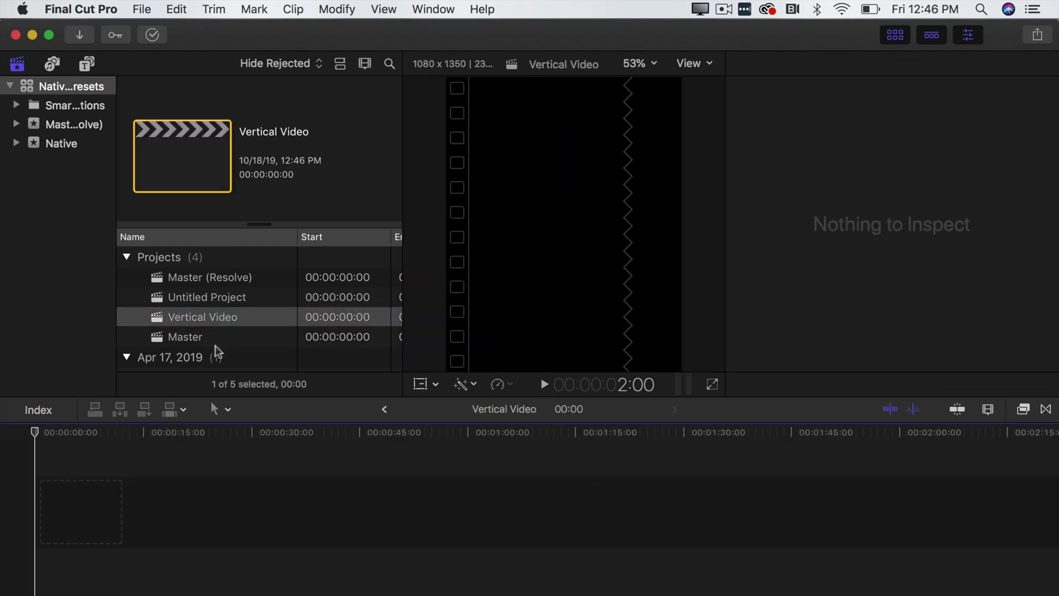
pyautogui.press('super+v')
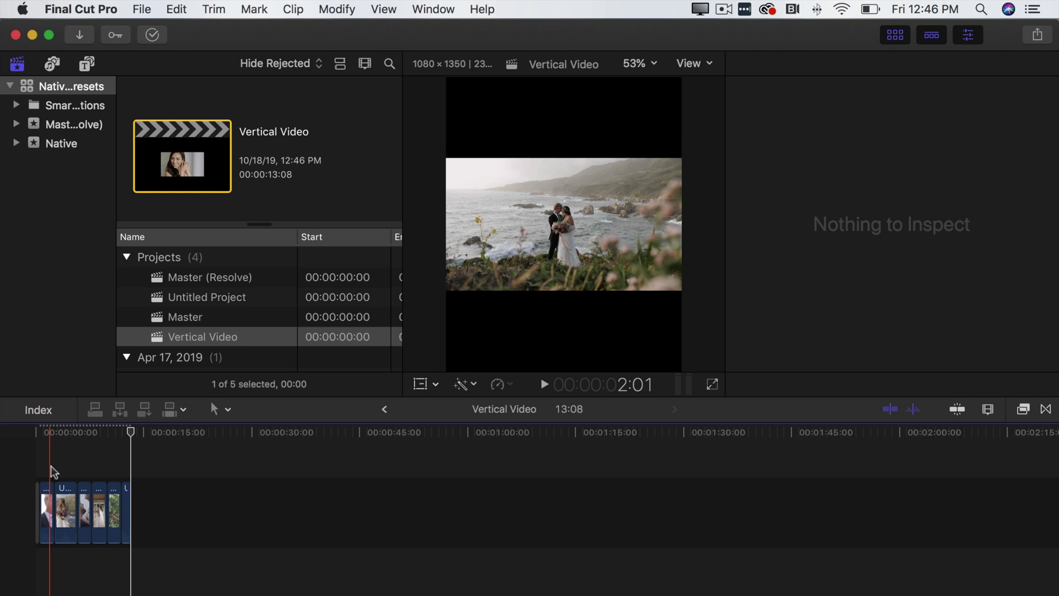
# Zoom the timeline in, select the first coastal clip and show its color board
pyautogui.click(55, 436)
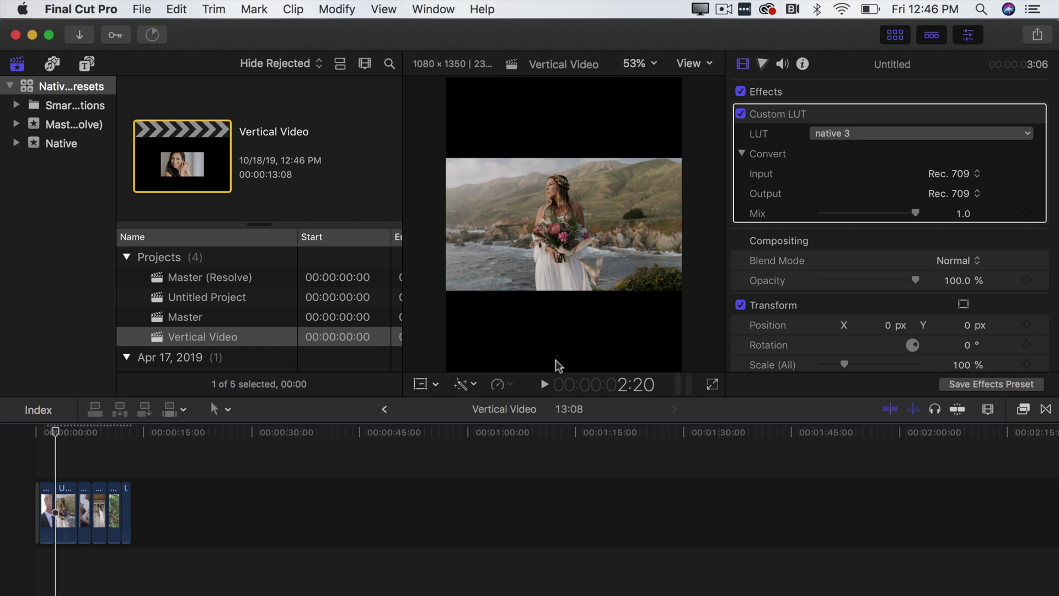
pyautogui.press('super+equal')
pyautogui.press('super+equal')
pyautogui.press('super+equal')
pyautogui.press('super+equal')
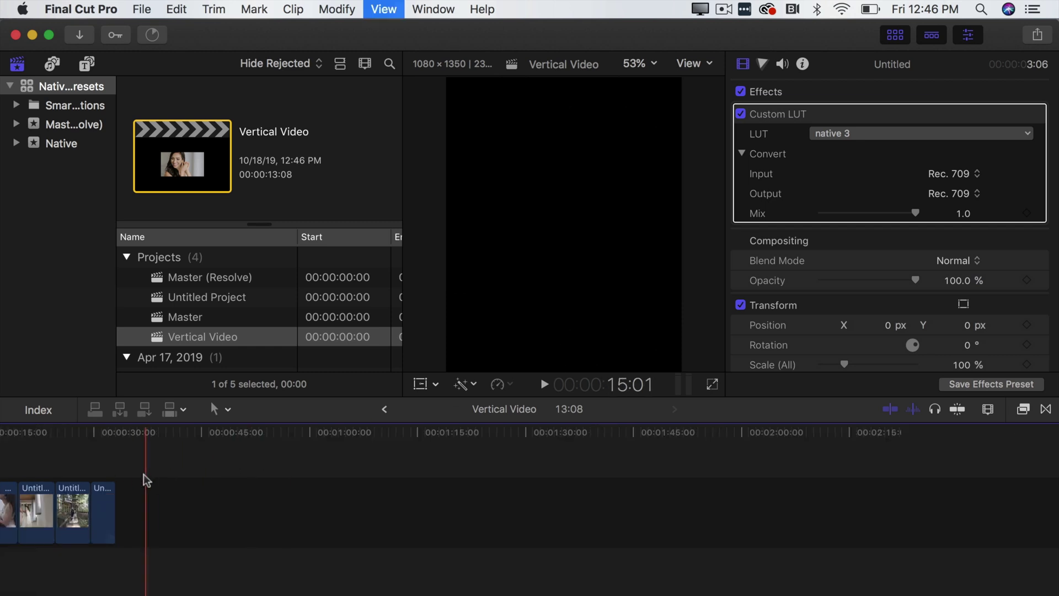
pyautogui.hscroll(-10, 143, 474)
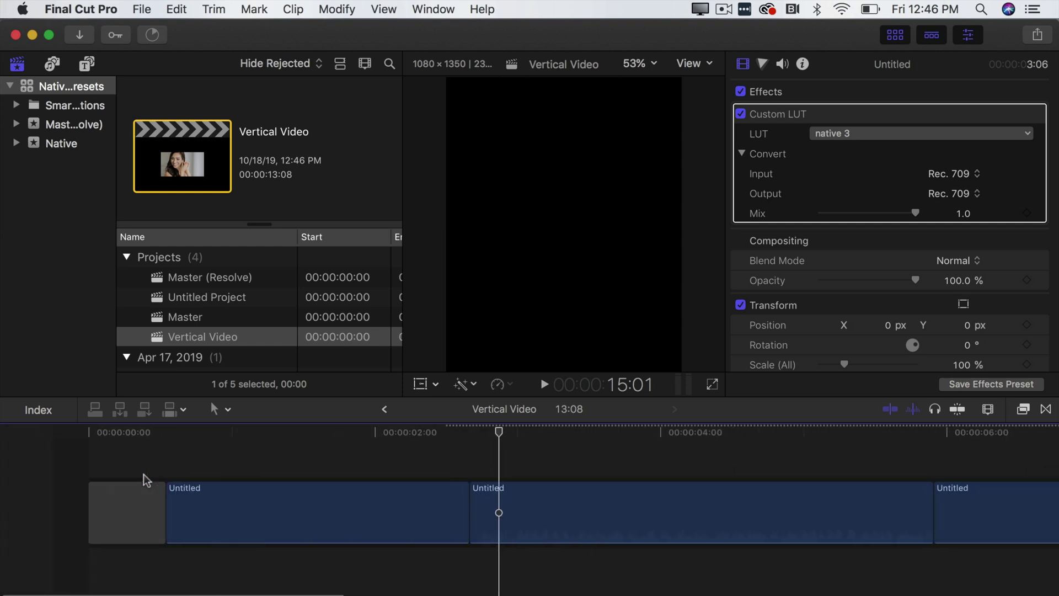
pyautogui.click(247, 430)
pyautogui.click(253, 504)
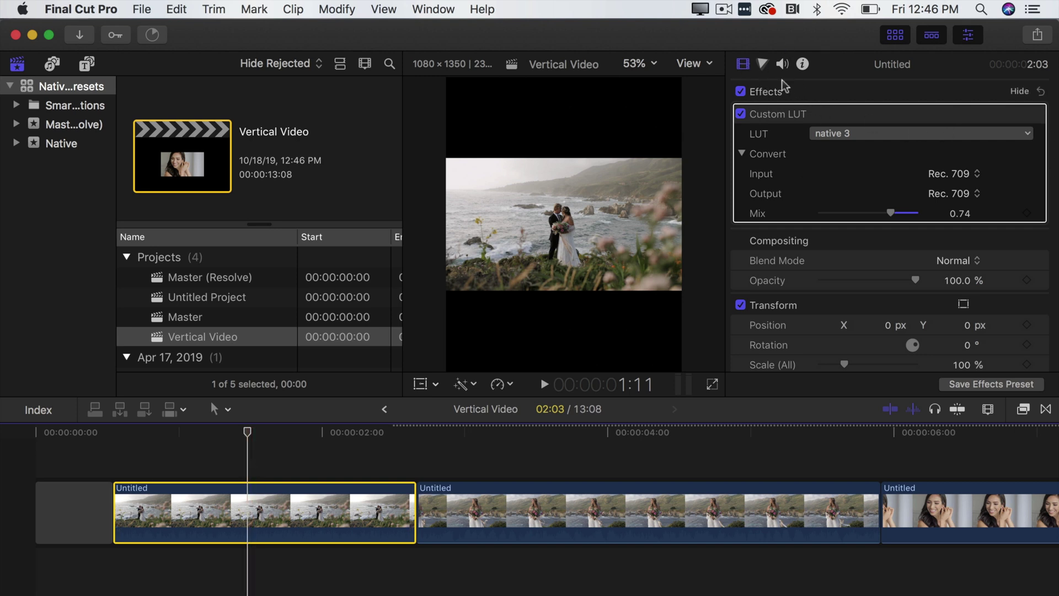
pyautogui.click(757, 65)
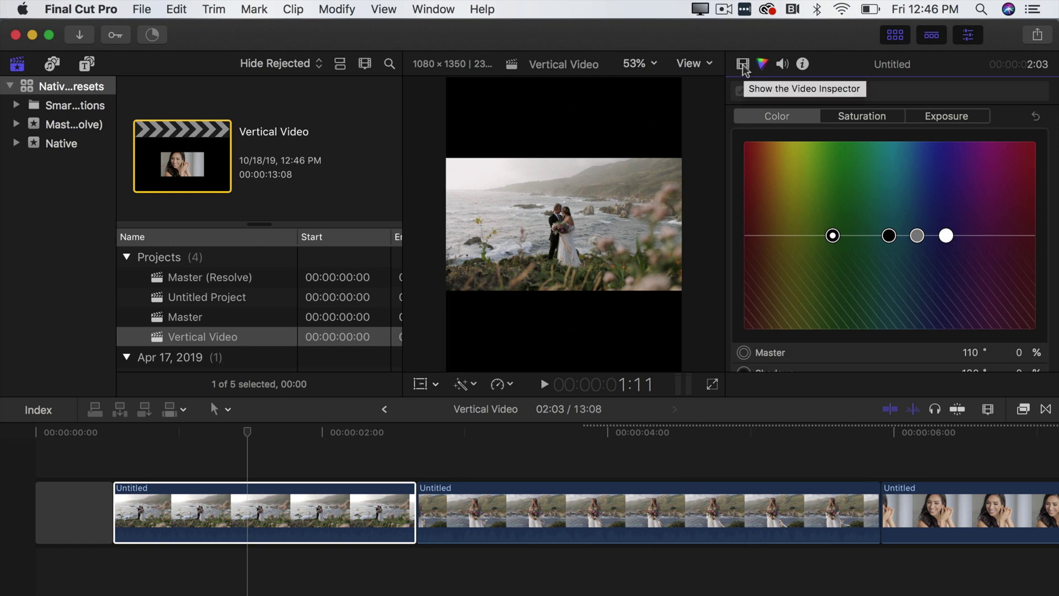
# Set the first coastal clip's Transform Scale (All) to 224% in the Video Inspector
pyautogui.click(744, 66)
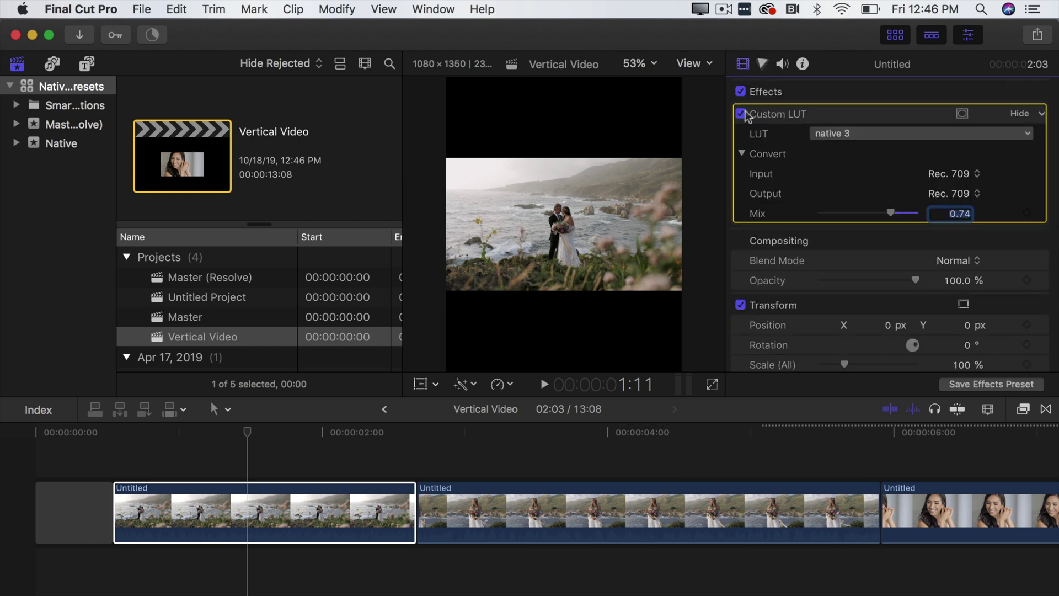
pyautogui.scroll(-2, 742, 233)
pyautogui.scroll(-5, 742, 232)
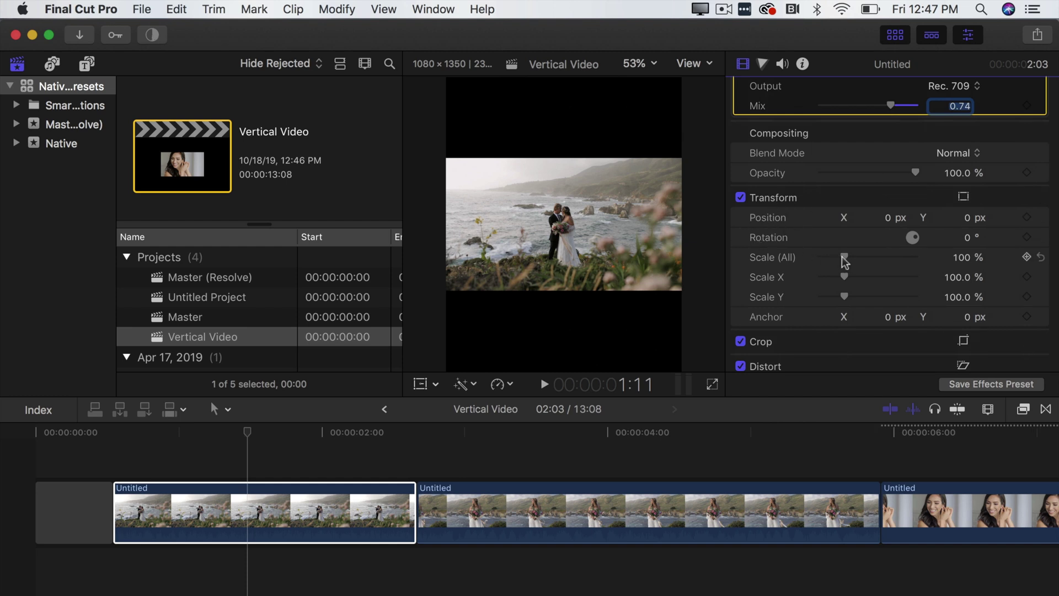
pyautogui.moveTo(841, 256); pyautogui.dragTo(873, 257)
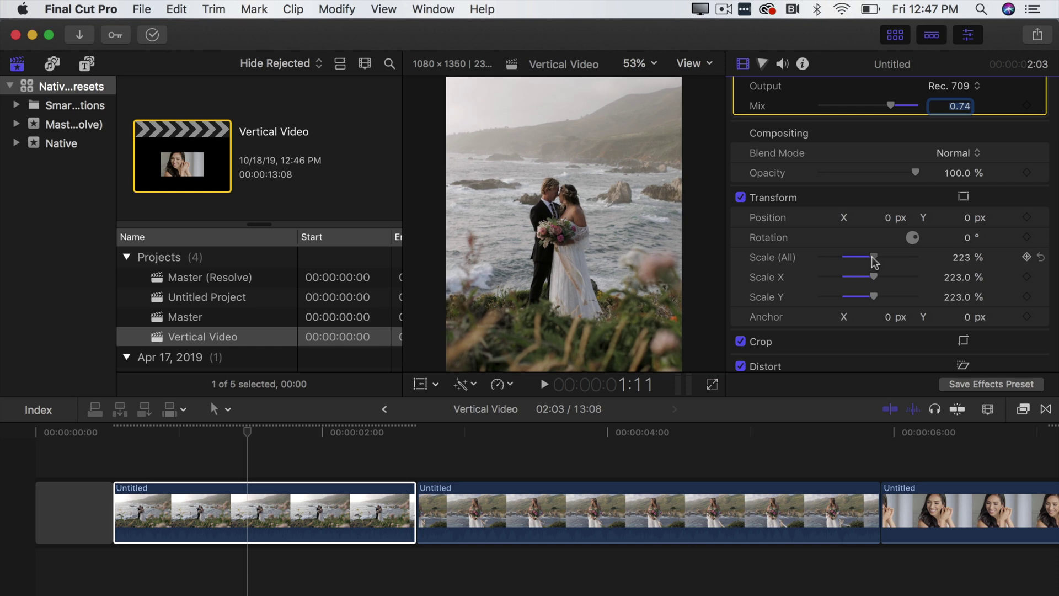
pyautogui.moveTo(873, 257); pyautogui.dragTo(874, 257)
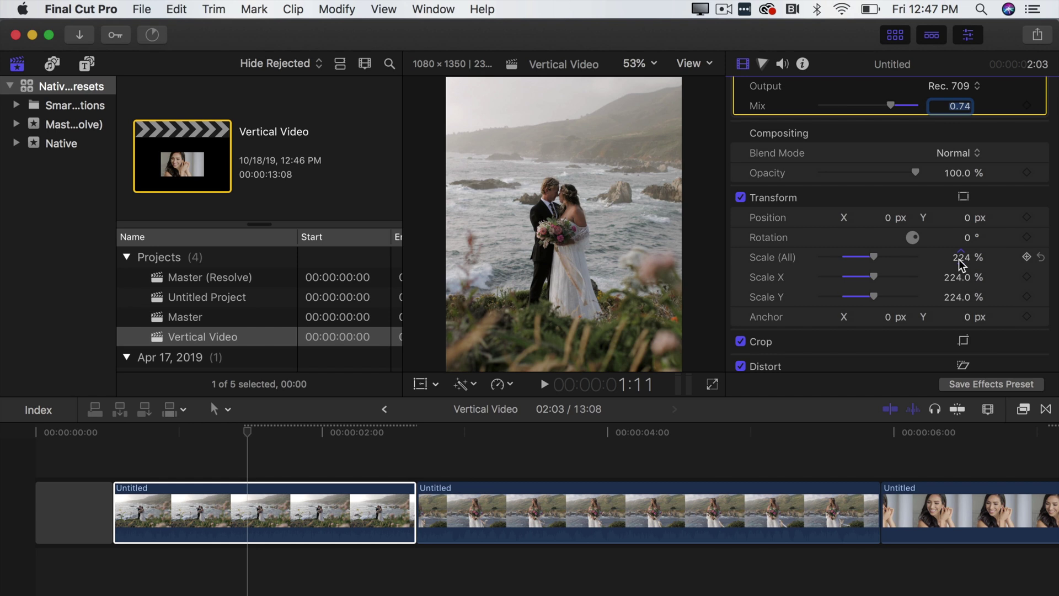
pyautogui.click(361, 544)
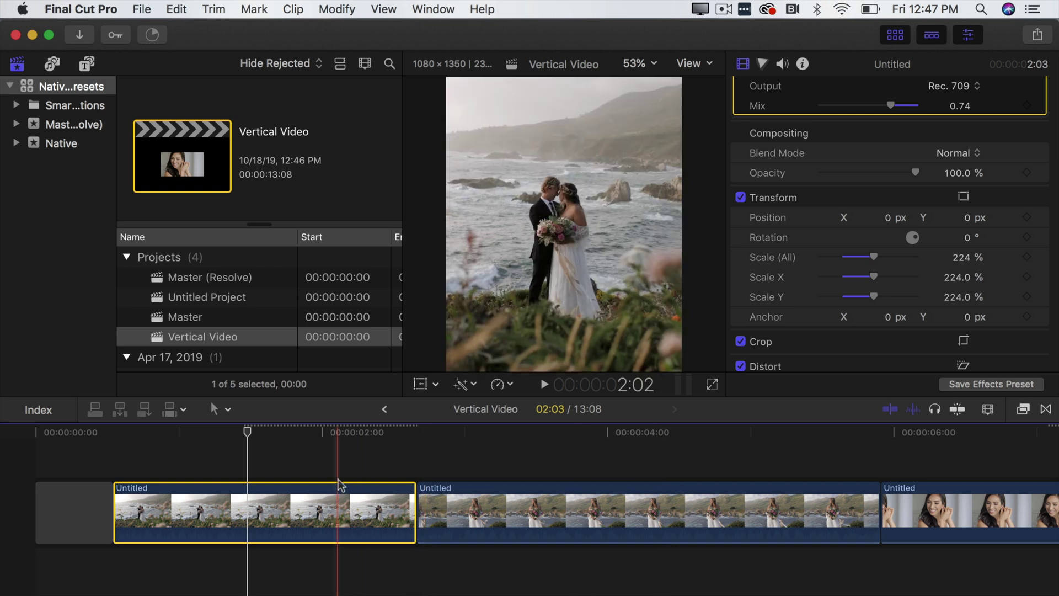
# Zoom out to the whole project and marquee-select clips 2 through 6
pyautogui.hotkey('shift', 'z')
pyautogui.press('super+minus')
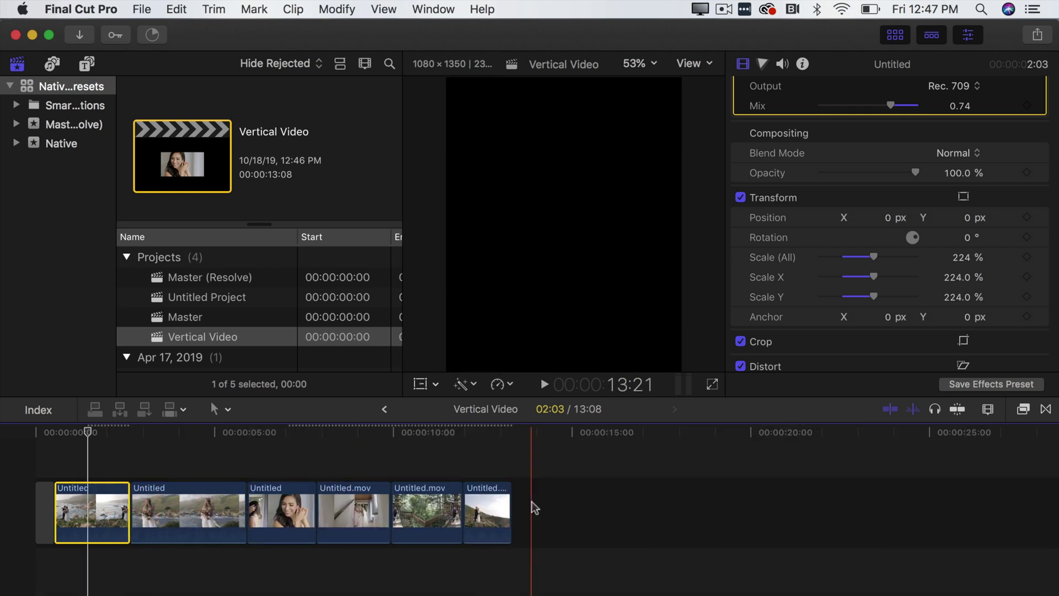
pyautogui.click(100, 465)
pyautogui.click(95, 499)
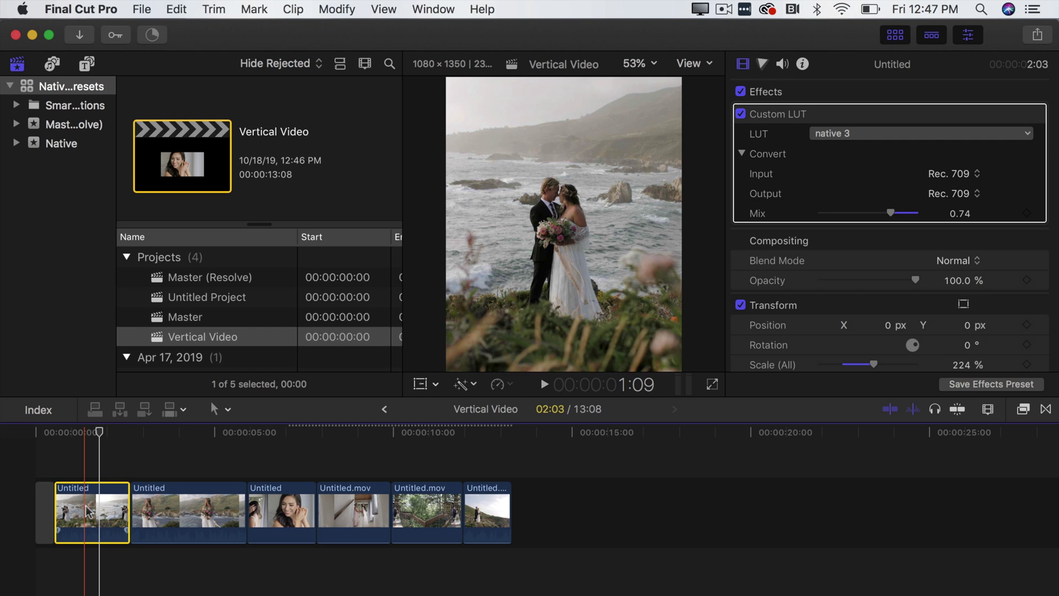
pyautogui.click(166, 510)
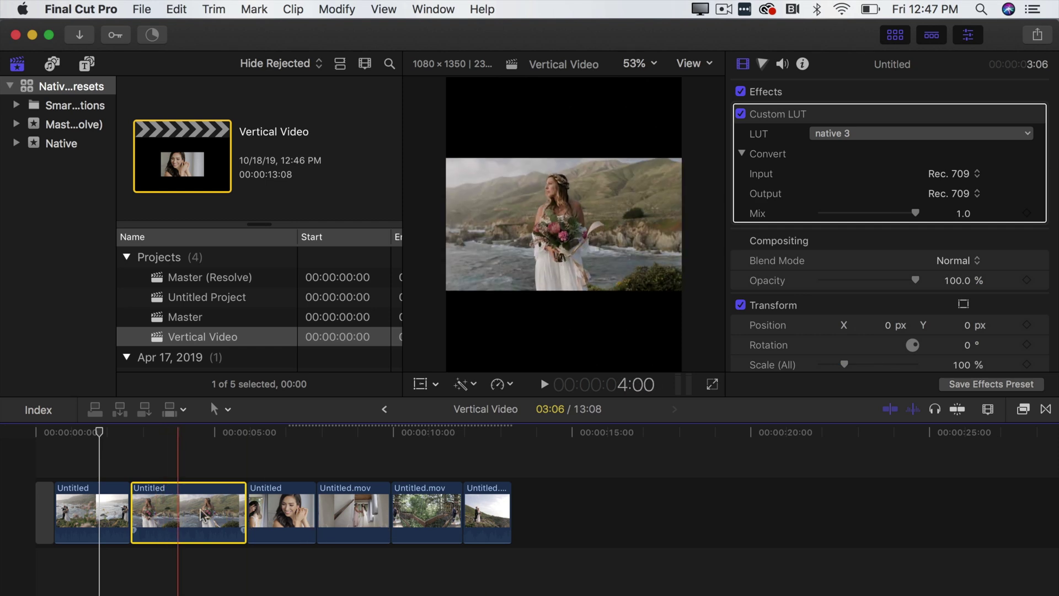
pyautogui.keyDown('shift'); pyautogui.click(495, 515); pyautogui.keyUp('shift')
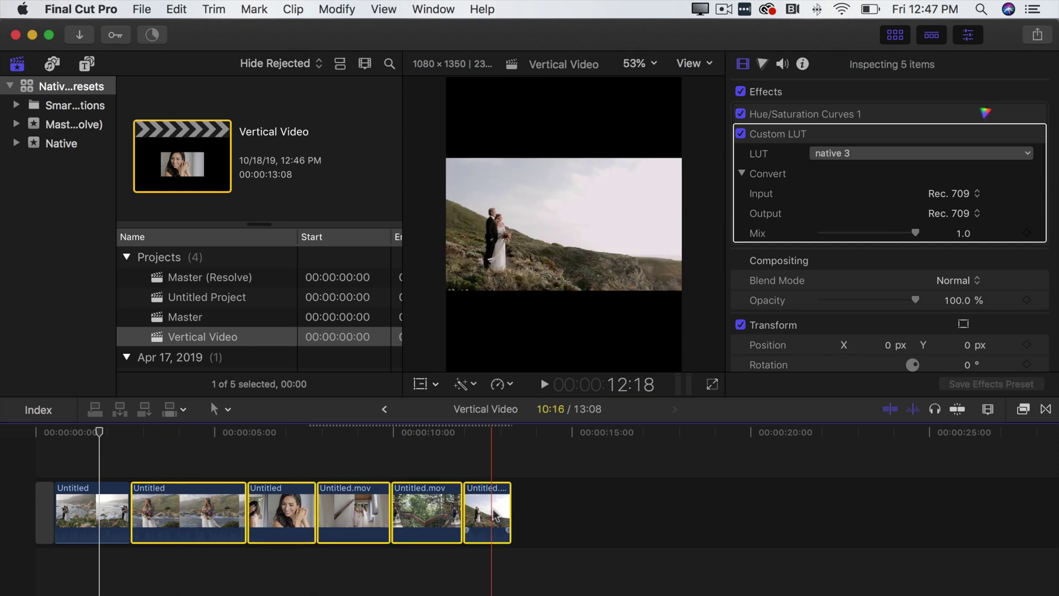
pyautogui.click(567, 534)
pyautogui.moveTo(539, 549); pyautogui.dragTo(131, 480)
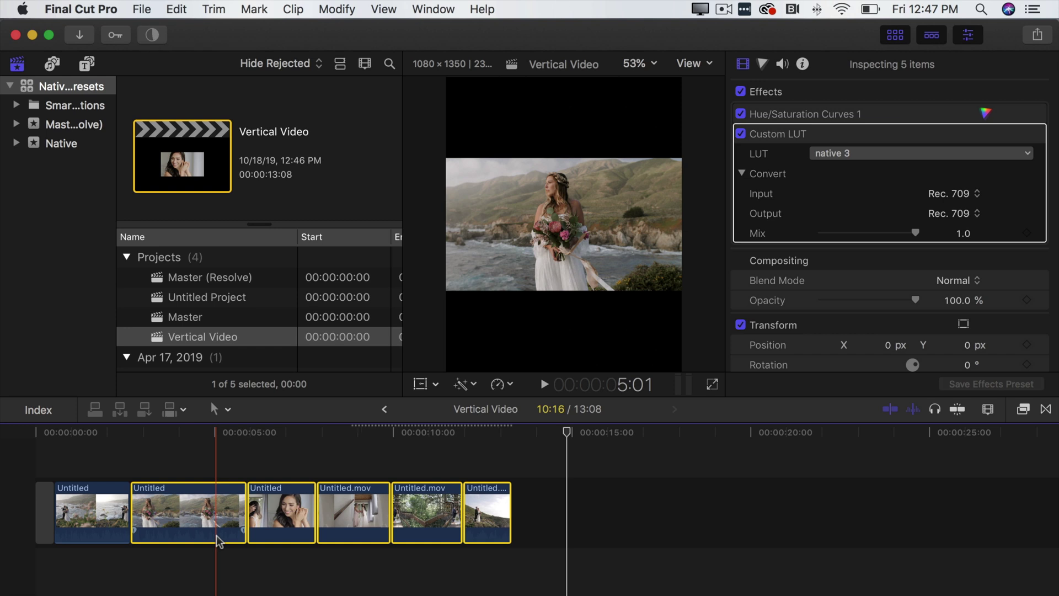
# Paste only the Transform Scale attribute onto the five clips, leaving out the Custom LUT
pyautogui.press('super+shift+v')
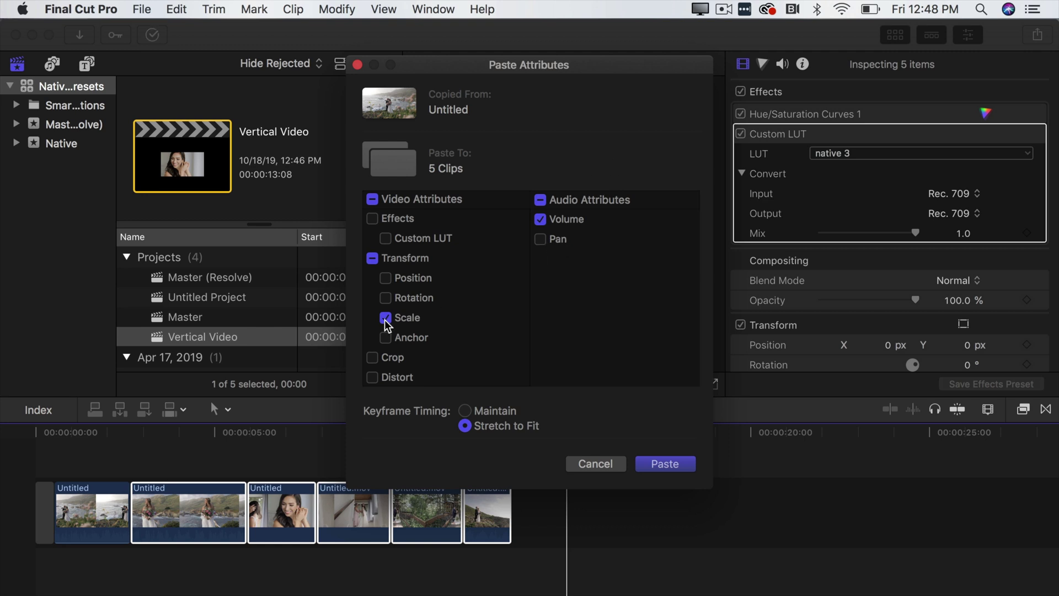
pyautogui.click(665, 463)
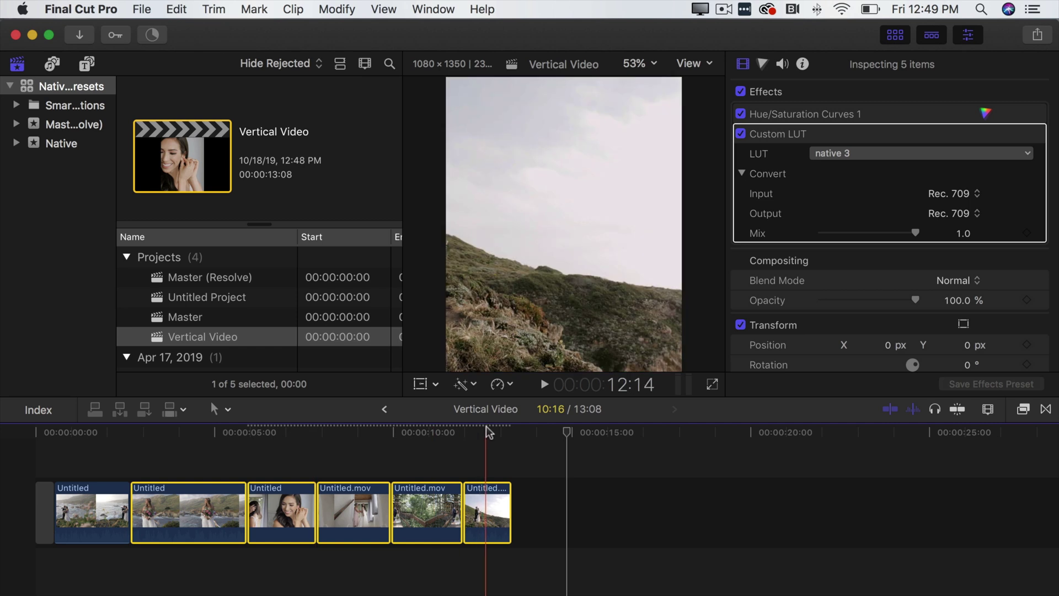
pyautogui.click(485, 433)
# Move the last hillside clip to Position X 426 px, keeping Position Y at 0
pyautogui.click(517, 461)
pyautogui.click(487, 510)
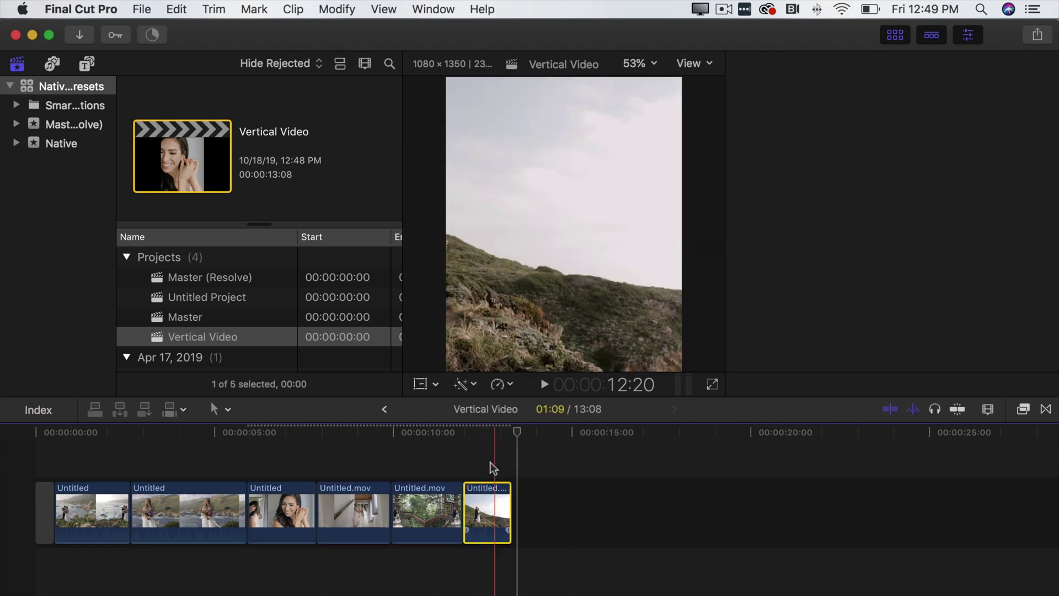
pyautogui.click(482, 434)
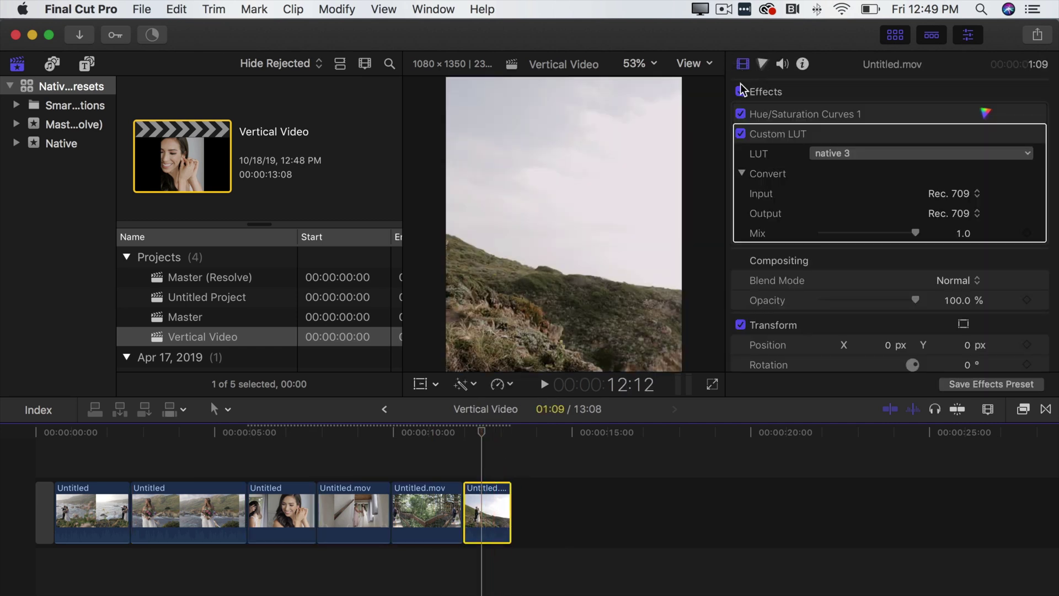
pyautogui.scroll(-5, 805, 224)
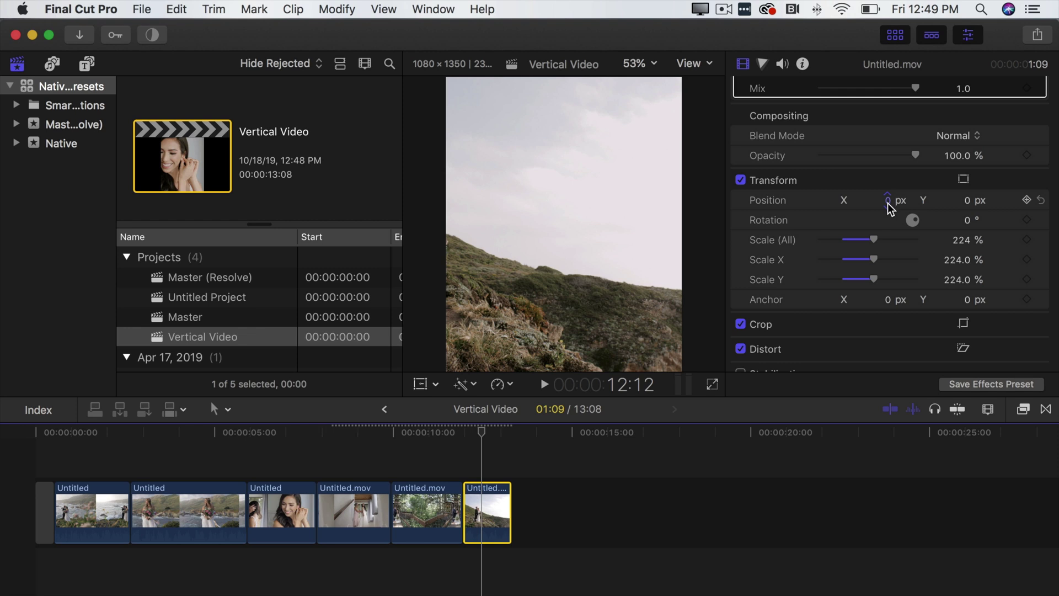
pyautogui.moveTo(888, 203); pyautogui.dragTo(1043, 203)
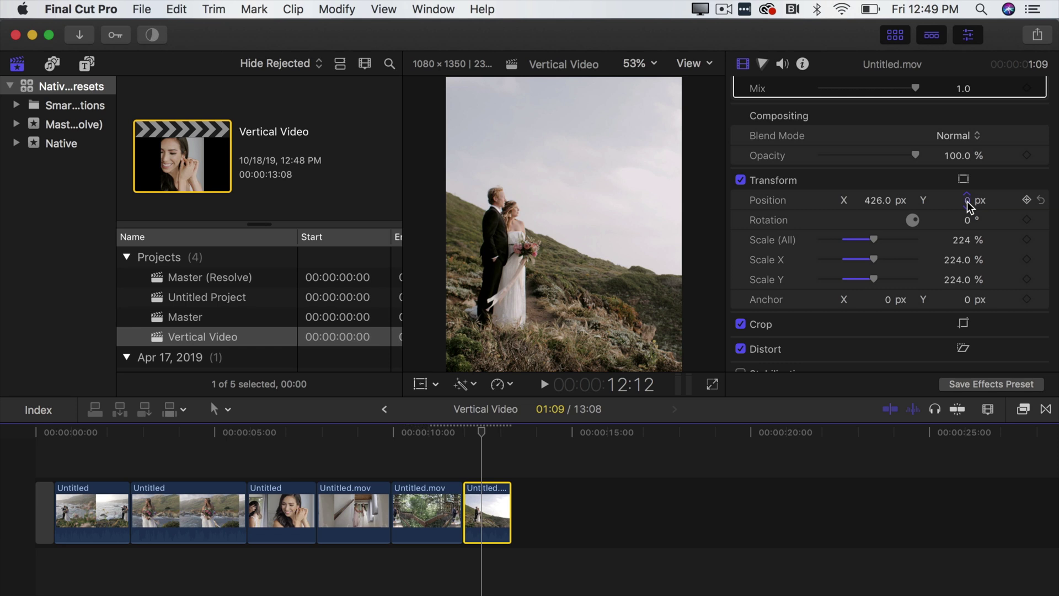
pyautogui.moveTo(966, 204); pyautogui.dragTo(966, 271)
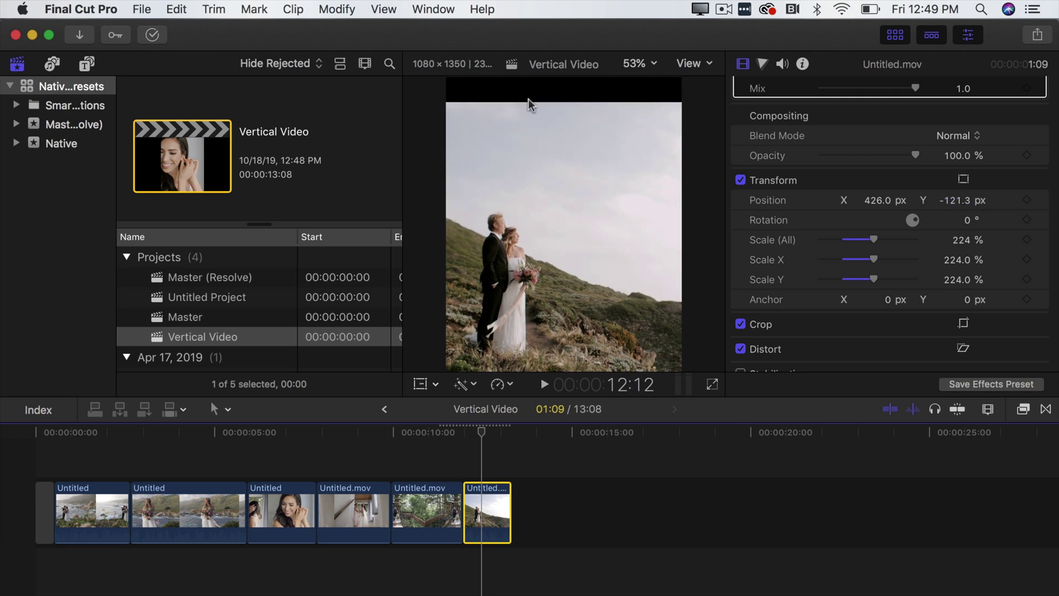
pyautogui.press('super+z')
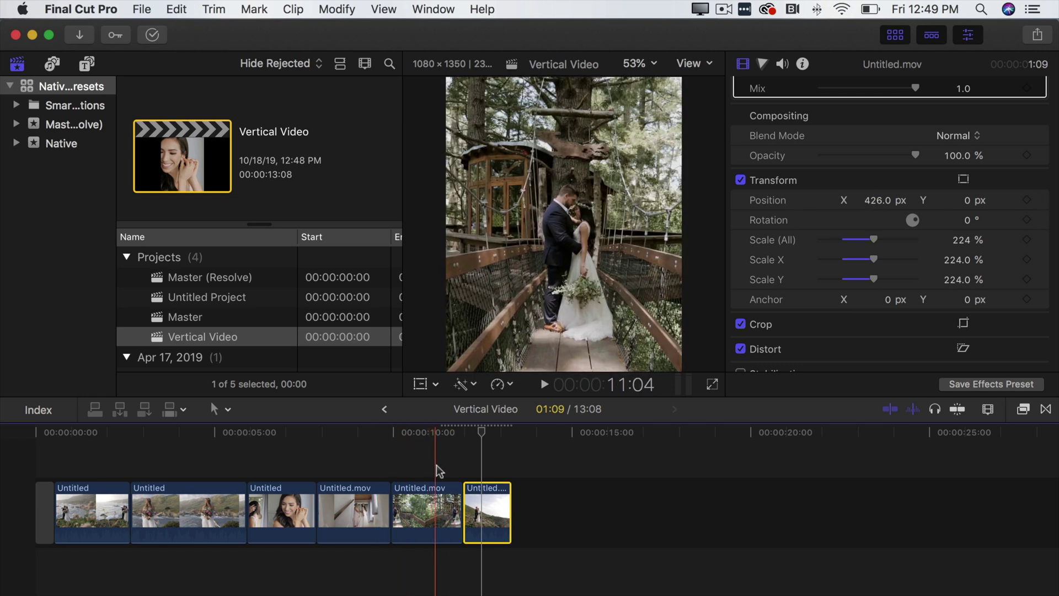
# Shift the treehouse bridge clip slightly left to Position X -29.1 px
pyautogui.click(435, 502)
pyautogui.click(430, 433)
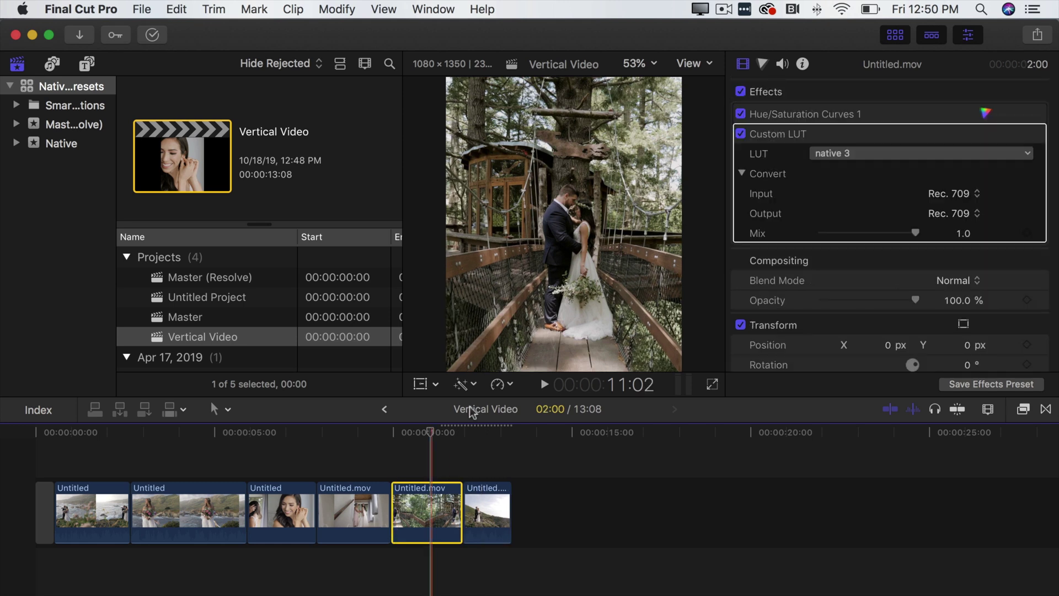
pyautogui.scroll(-3, 859, 257)
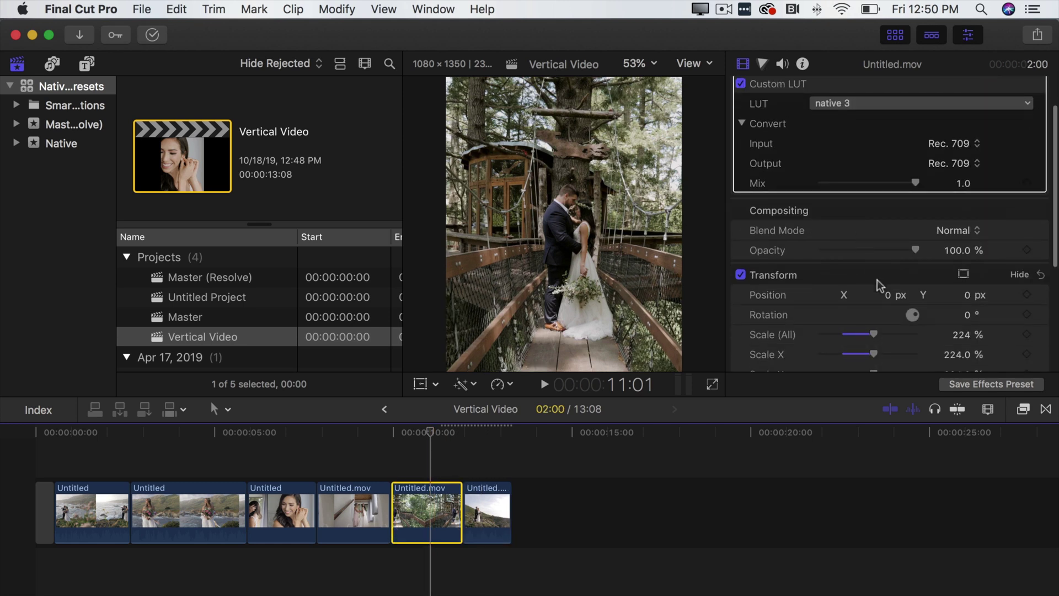
pyautogui.moveTo(885, 294)
pyautogui.mouseDown()
pyautogui.moveTo(877, 295)
pyautogui.moveTo(887, 297)
pyautogui.mouseUp()
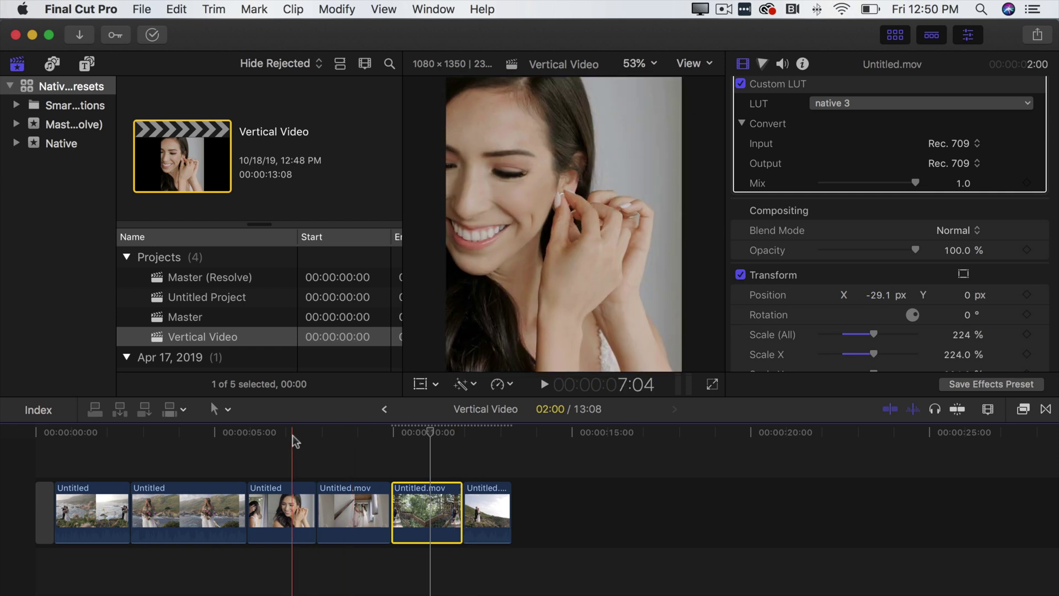
# Shift the earring close-up sideways so it fits the vertical frame, then deselect
pyautogui.click(293, 435)
pyautogui.click(289, 498)
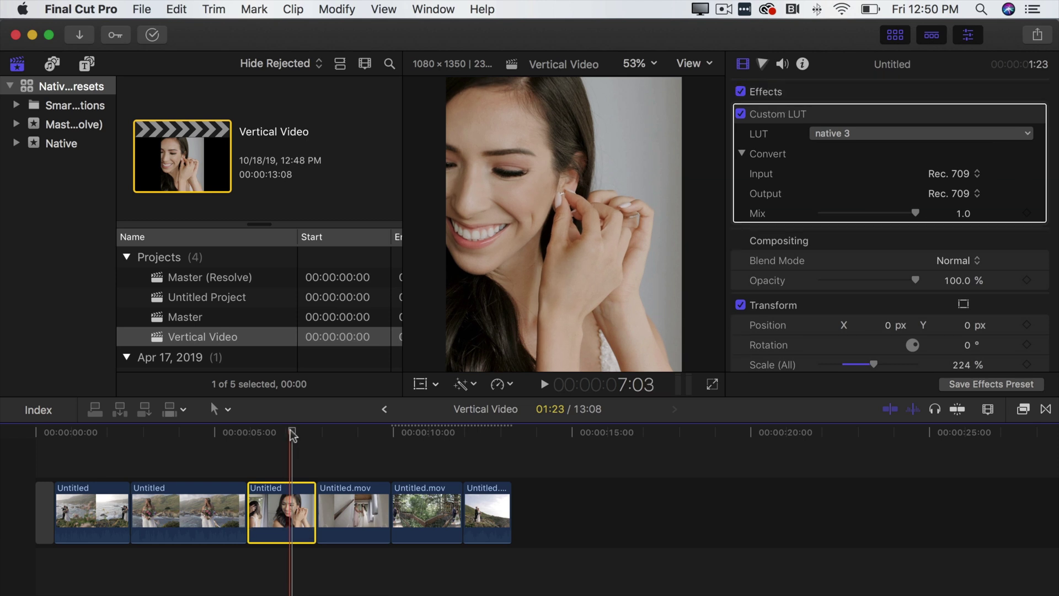
pyautogui.scroll(-3, 861, 230)
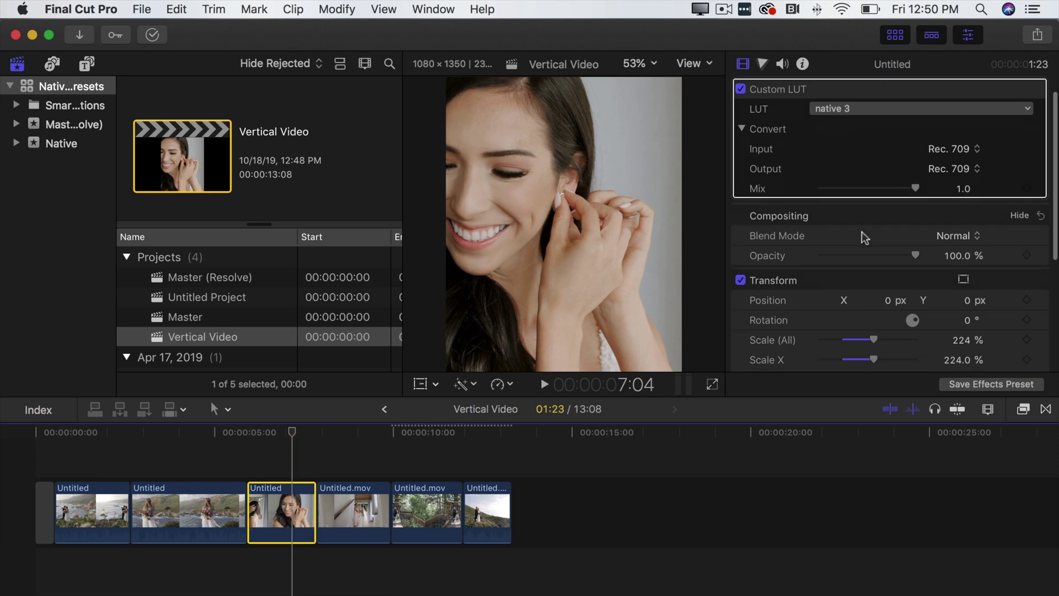
pyautogui.moveTo(886, 243)
pyautogui.mouseDown()
pyautogui.moveTo(971, 243)
pyautogui.moveTo(896, 245)
pyautogui.mouseUp()
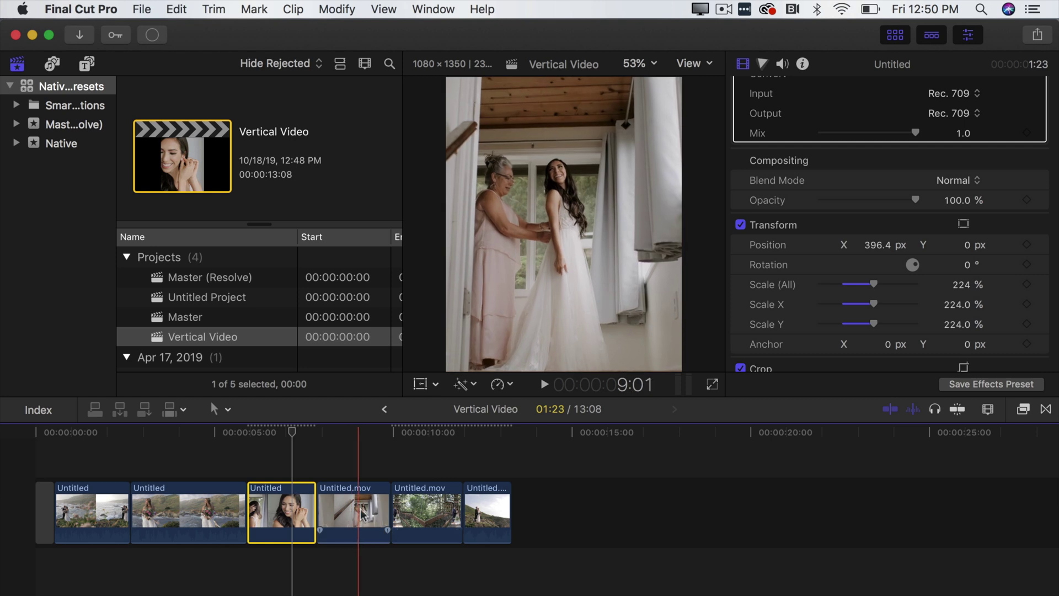
pyautogui.click(391, 459)
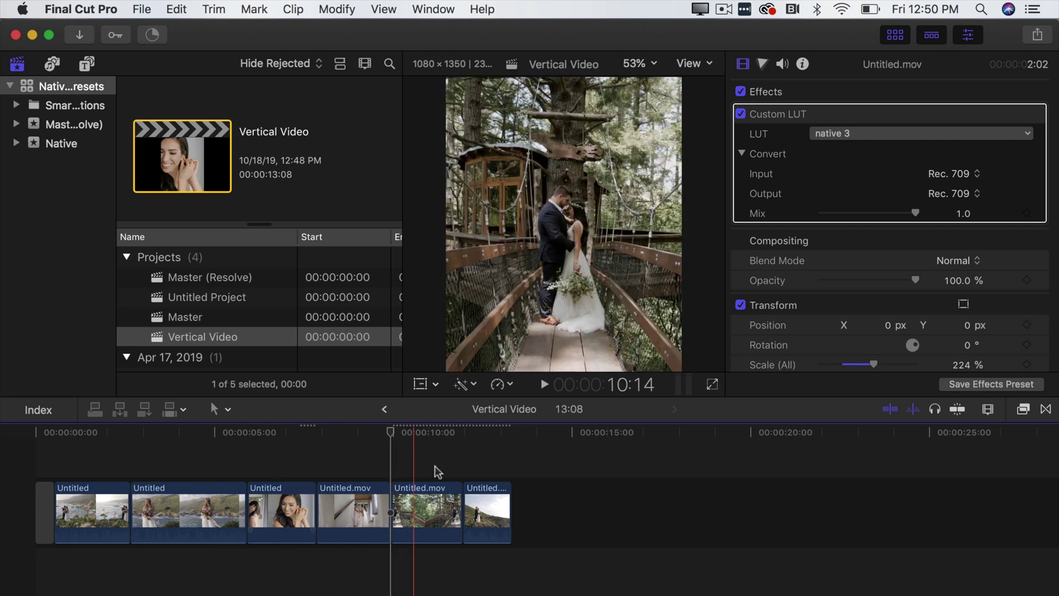
pyautogui.click(439, 507)
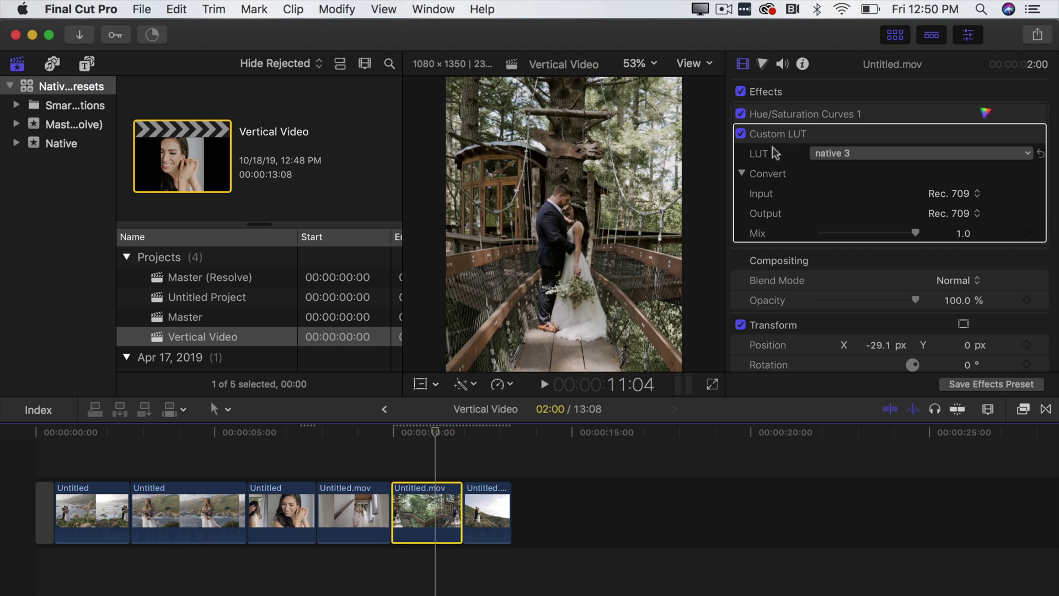
pyautogui.click(741, 134)
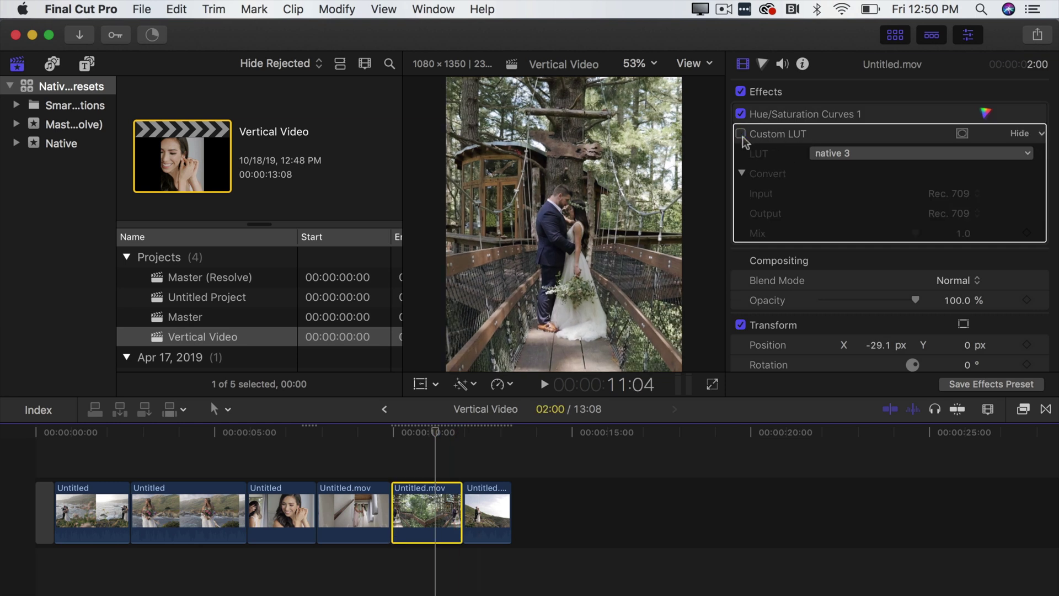
pyautogui.click(740, 134)
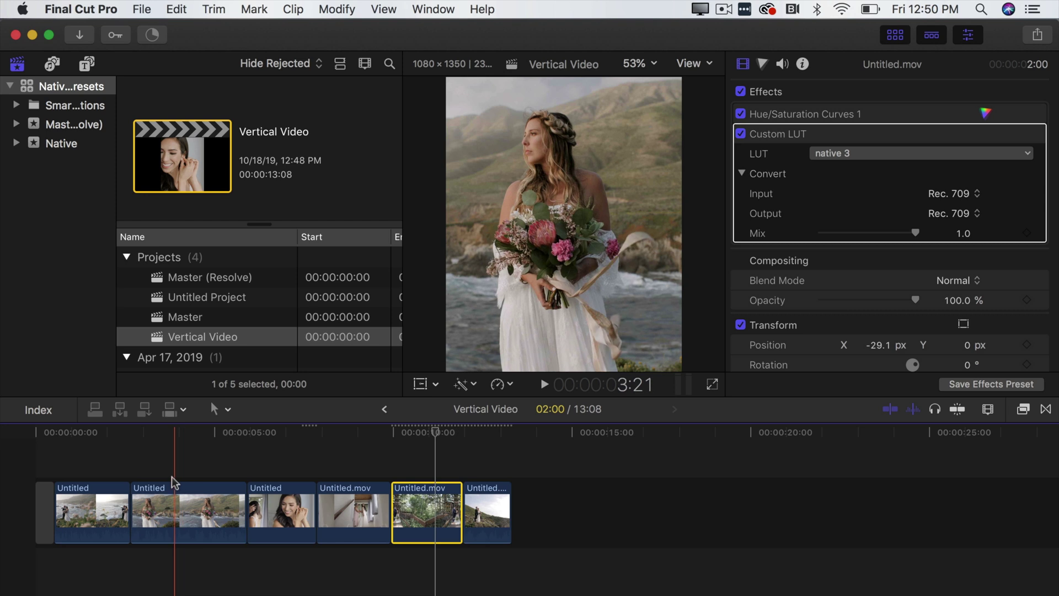
pyautogui.click(100, 496)
pyautogui.click(741, 114)
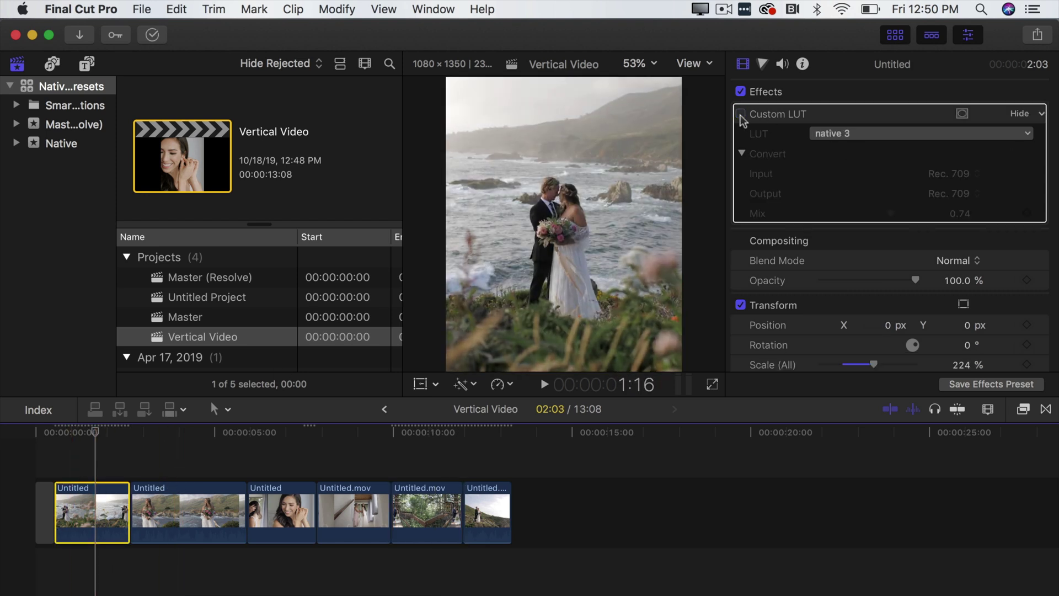
pyautogui.click(741, 114)
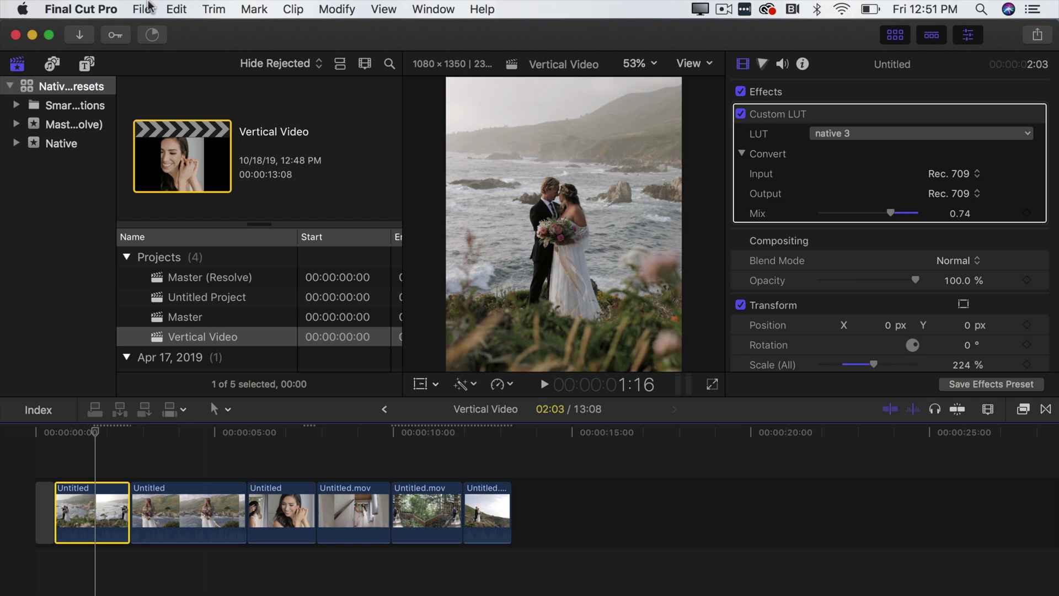
pyautogui.click(47, 502)
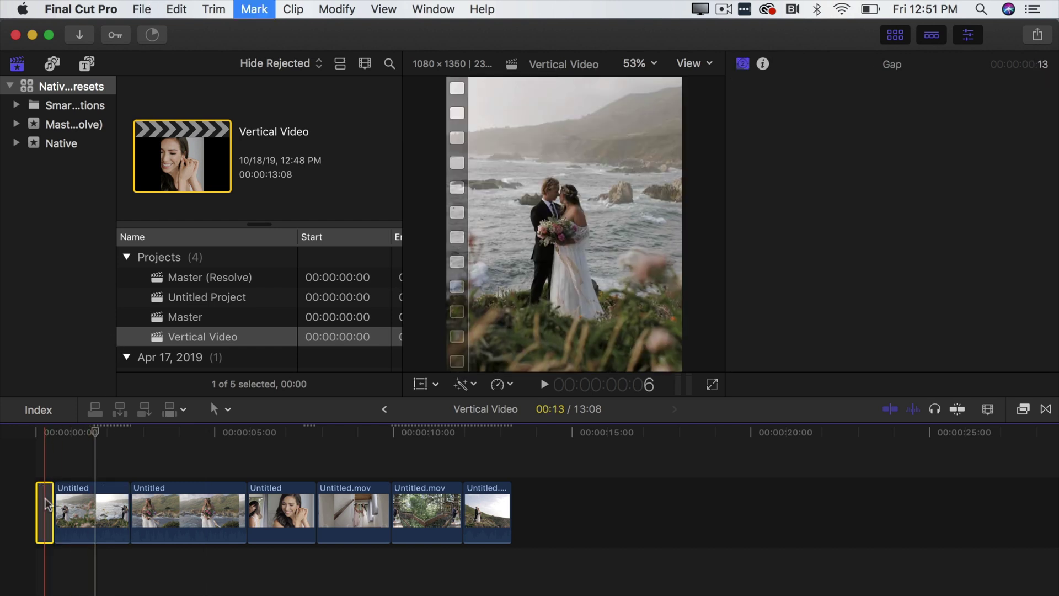
# Delete the opening gap and start an Apple Devices 1080p share of the project
pyautogui.press('Delete')
pyautogui.click(145, 9)
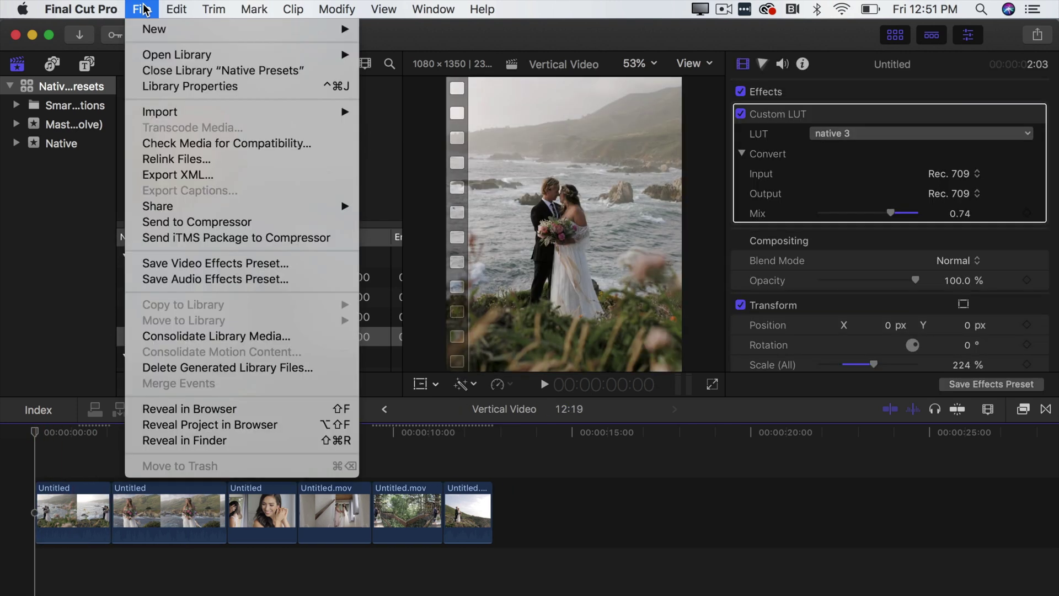
pyautogui.moveTo(173, 205)
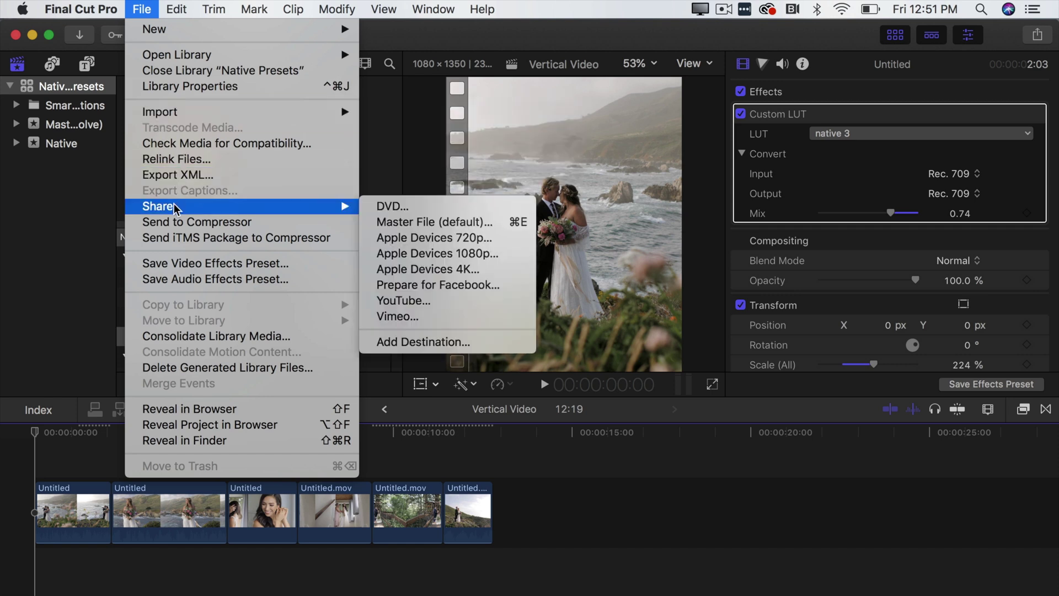
pyautogui.click(447, 257)
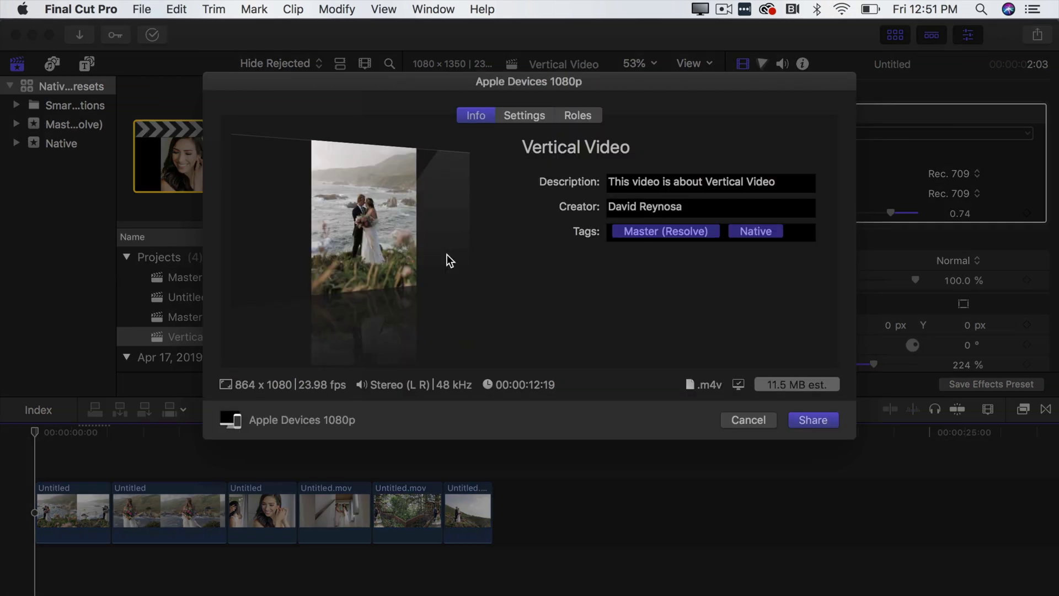
# Set the Apple Devices 1080p export resolution to 1080 x 1350 under Settings
pyautogui.click(530, 114)
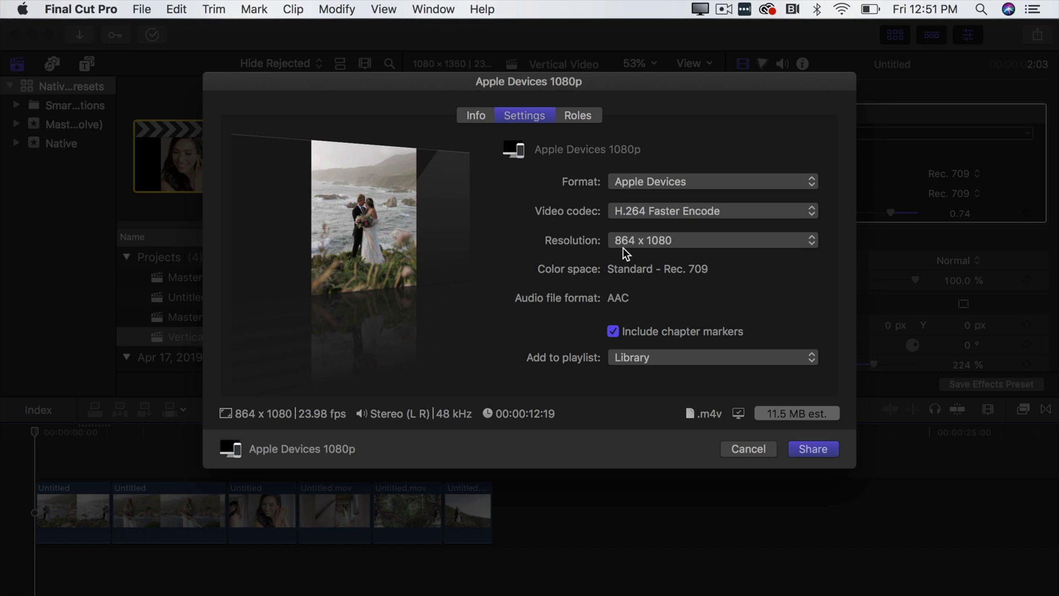
pyautogui.click(678, 243)
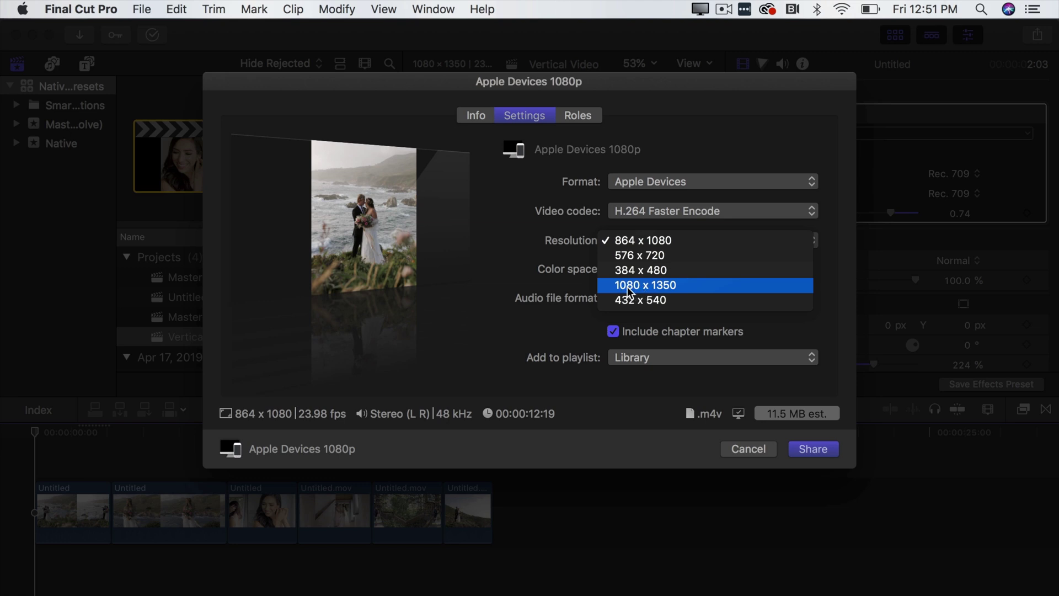
pyautogui.click(657, 286)
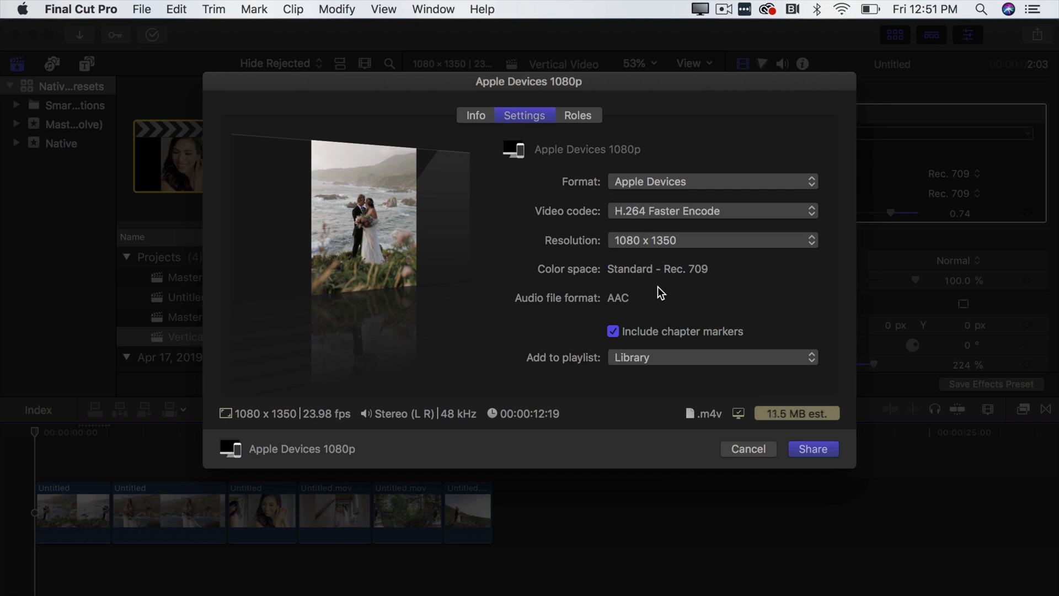